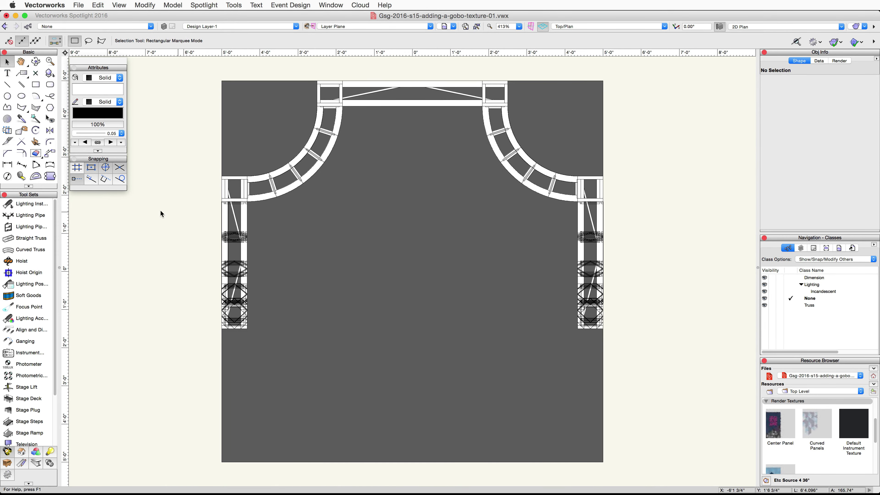
Place an Etc Source 4 36° instrument from Instrument Symbols.vwx at the top truss centre, aimed into the booth.
left_click(38, 206)
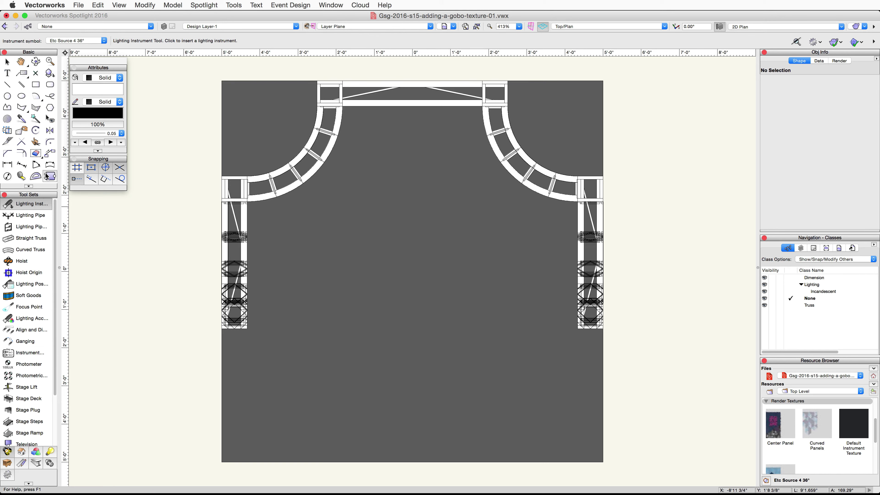
left_click(105, 40)
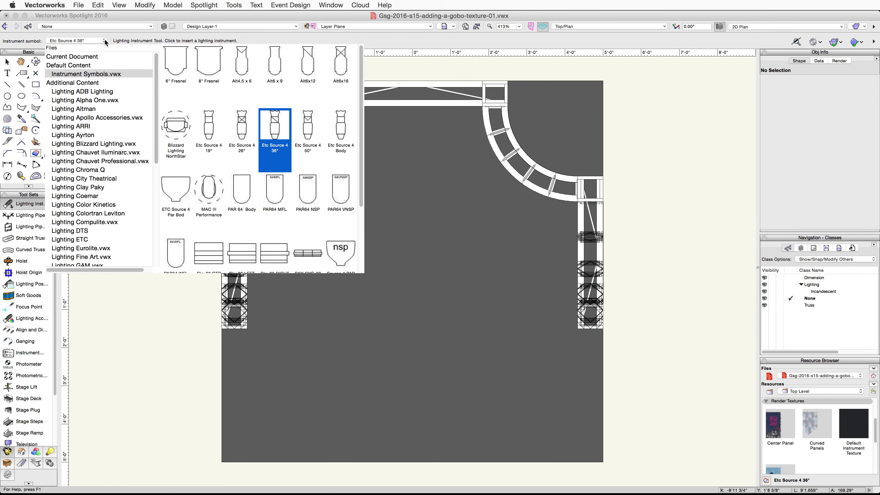
left_click(104, 75)
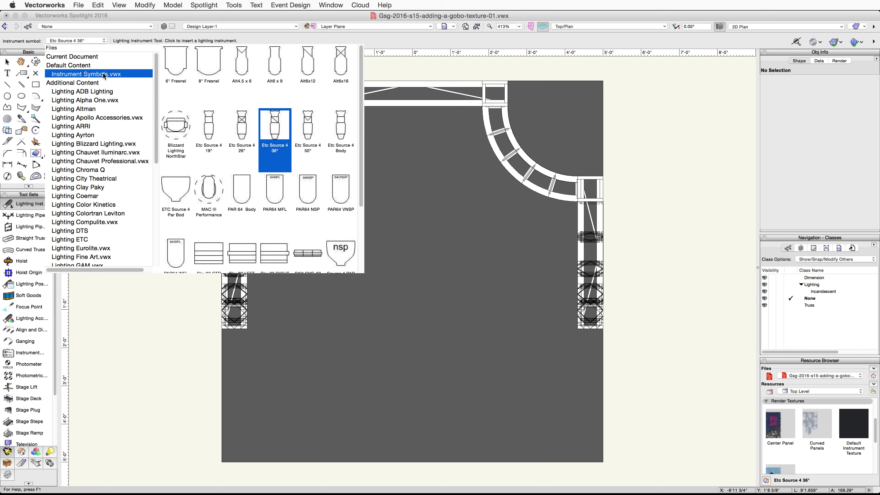
left_click(287, 154)
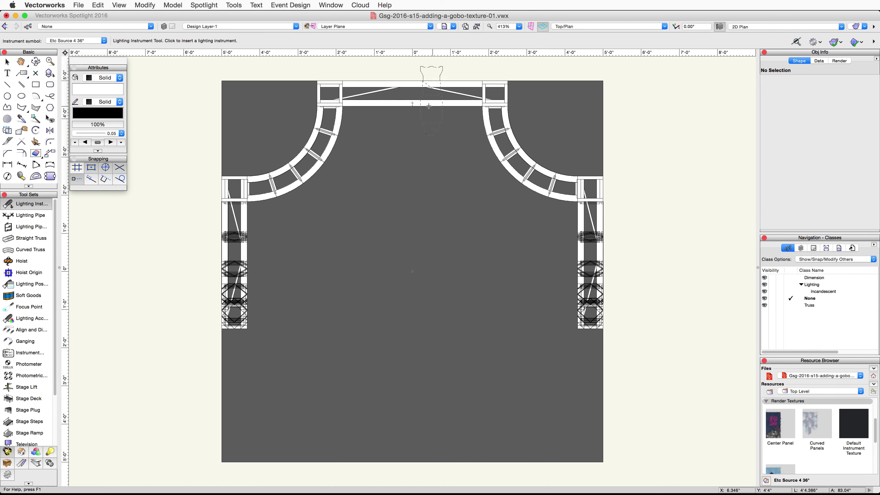
left_click(413, 103)
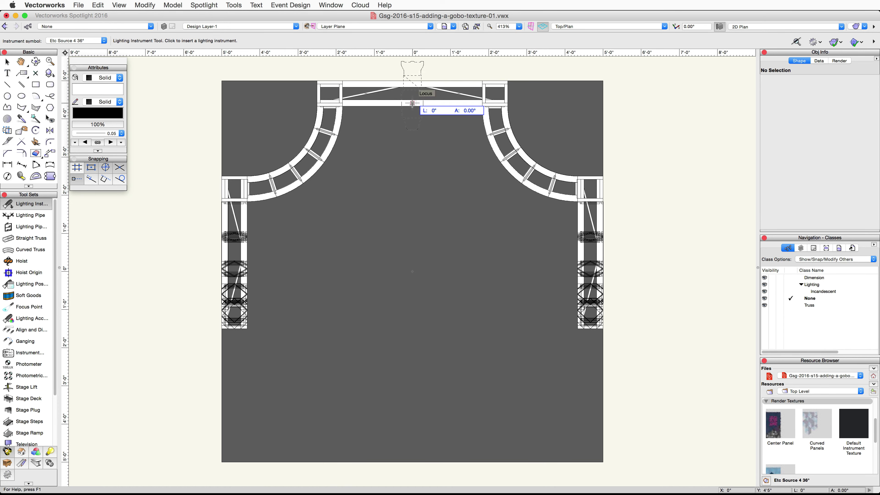
left_click(408, 193)
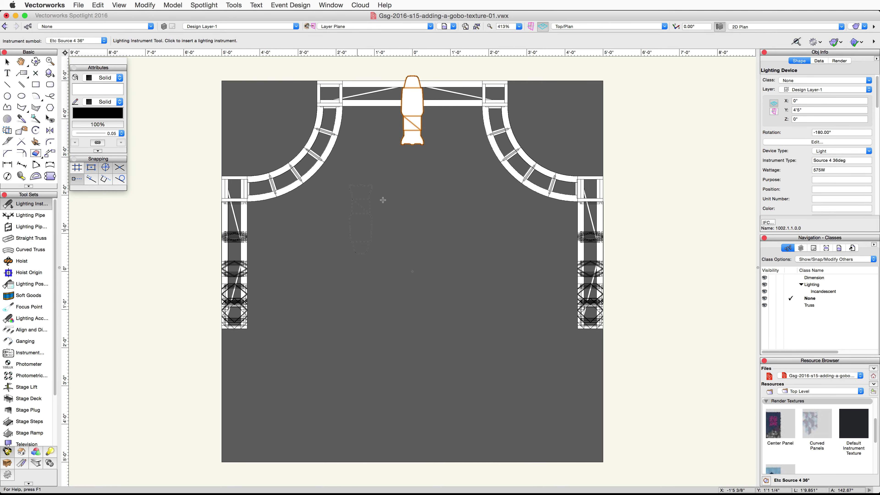
left_click(658, 27)
Switch to Right Isometric view and raise the instrument to a Z height of 10'8".
left_click(632, 114)
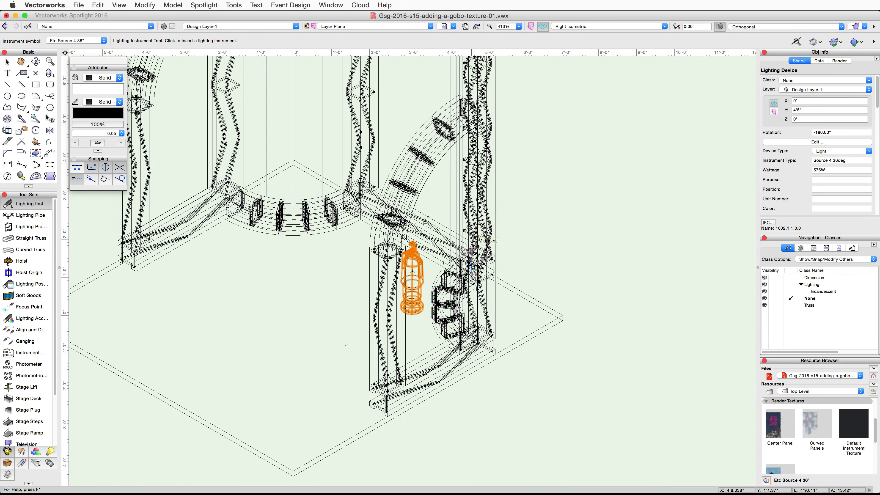
scroll(471, 249, "down", 3)
key("h")
left_click_drag(511, 200, 489, 258)
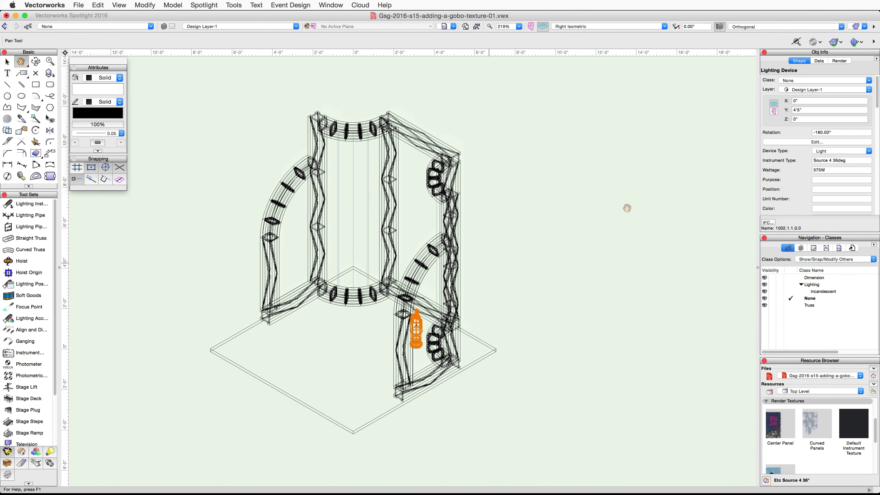
left_click(786, 119)
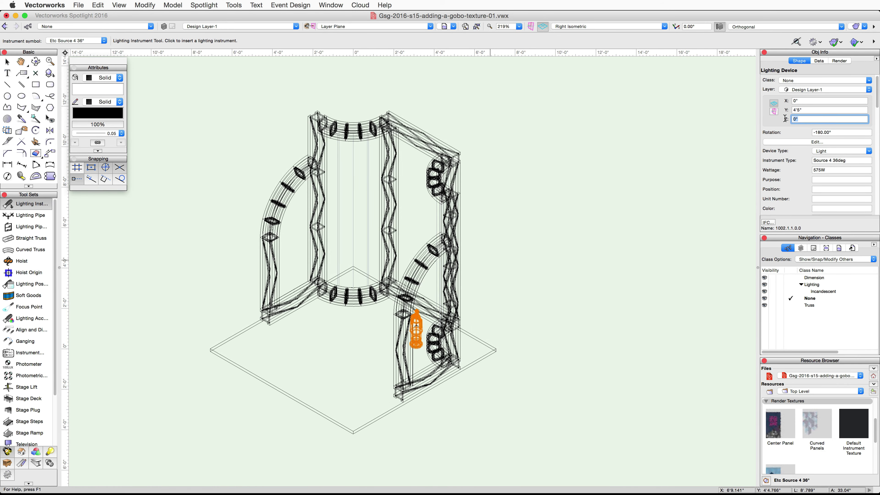
type("10'8")
key("Return")
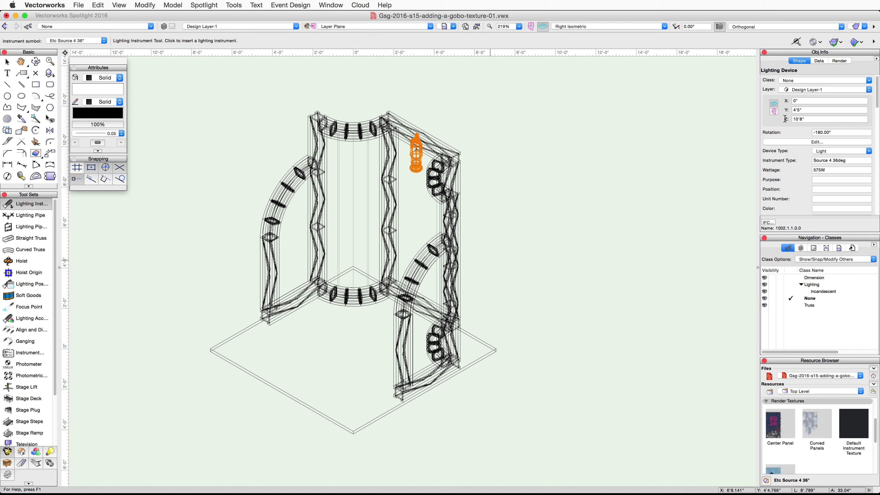
Enable Set 3D Orientation and give the instrument a Y rotation of 180°.
left_click_drag(878, 101, 878, 208)
left_click(765, 208)
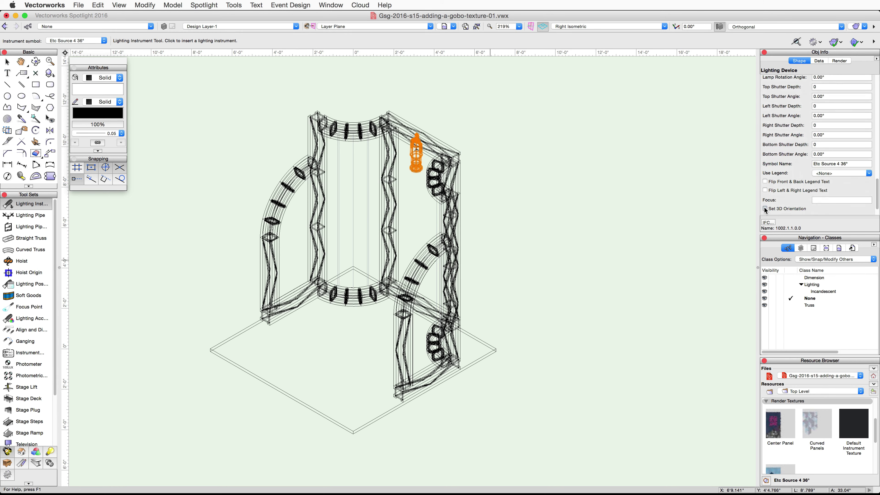
left_click(834, 208)
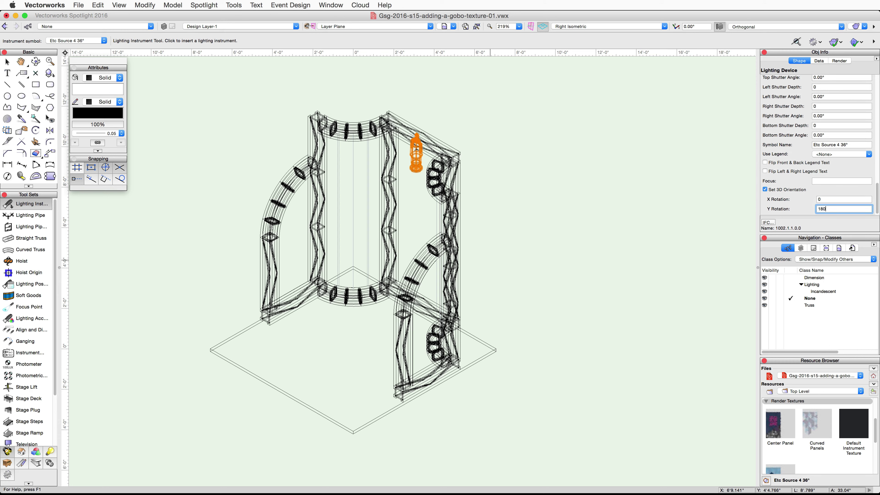
type("180")
key("Return")
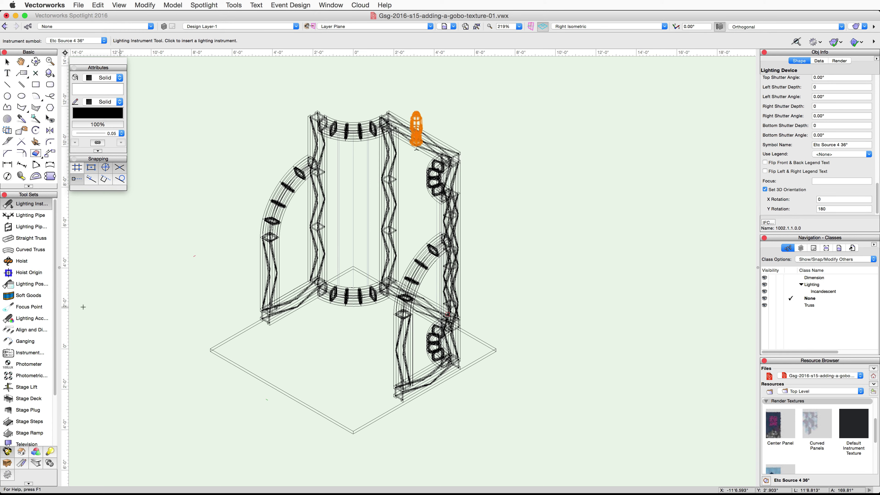
Add focus point Booth-0 at the booth floor centre, height 1', using the Standard 2D shape.
left_click(28, 307)
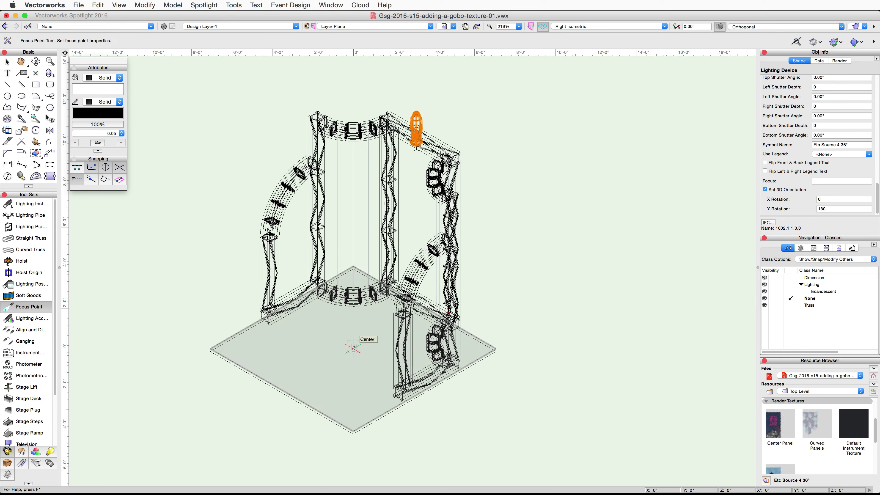
left_click(353, 349)
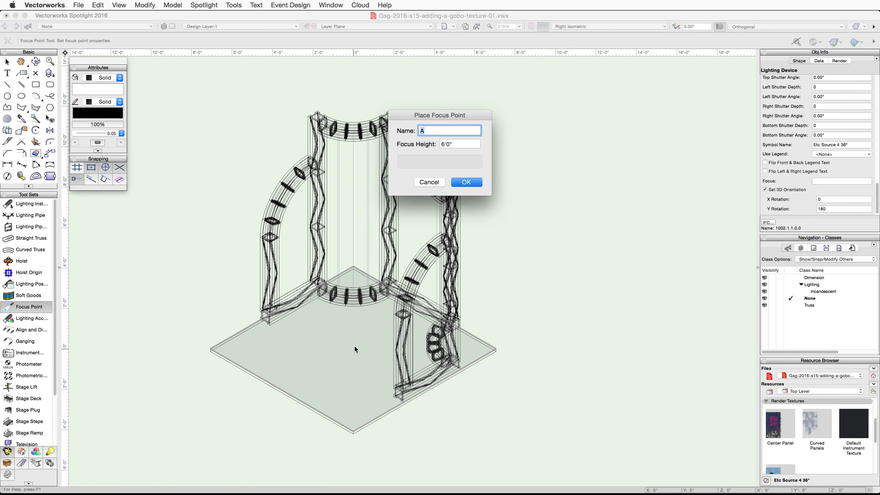
type("Booth-0")
key("Tab")
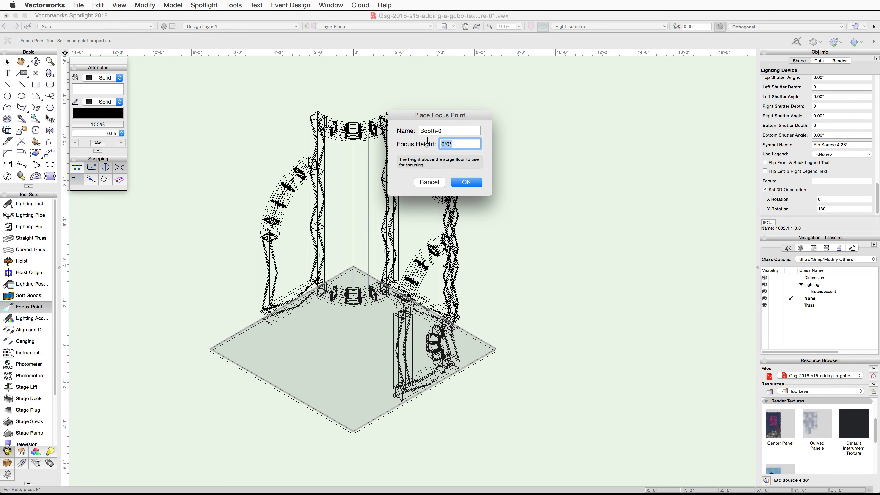
type("1")
left_click(467, 182)
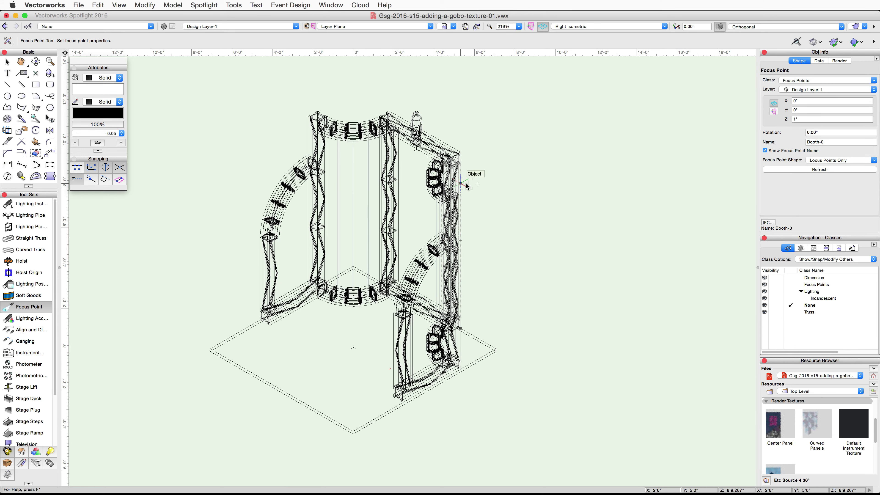
left_click(836, 159)
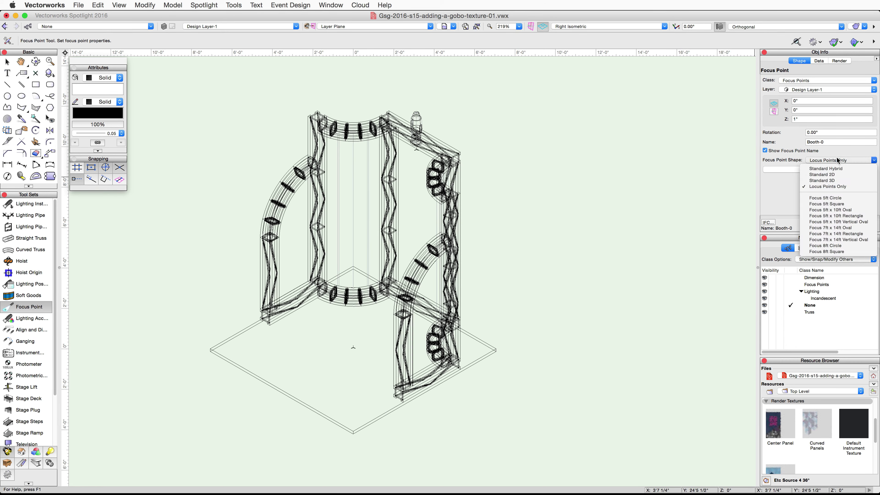
left_click(835, 173)
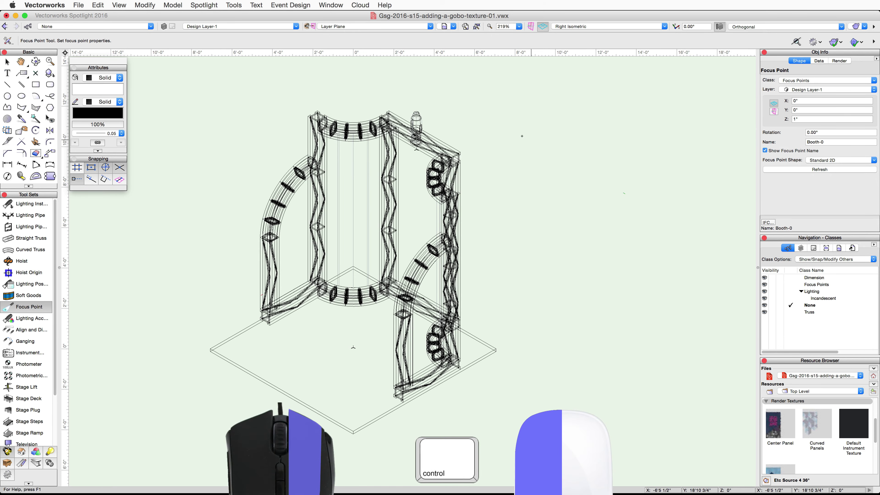
Focus the Etc Source 4 36° instrument on the Booth-0 focus point.
left_click(423, 121, "ctrl")
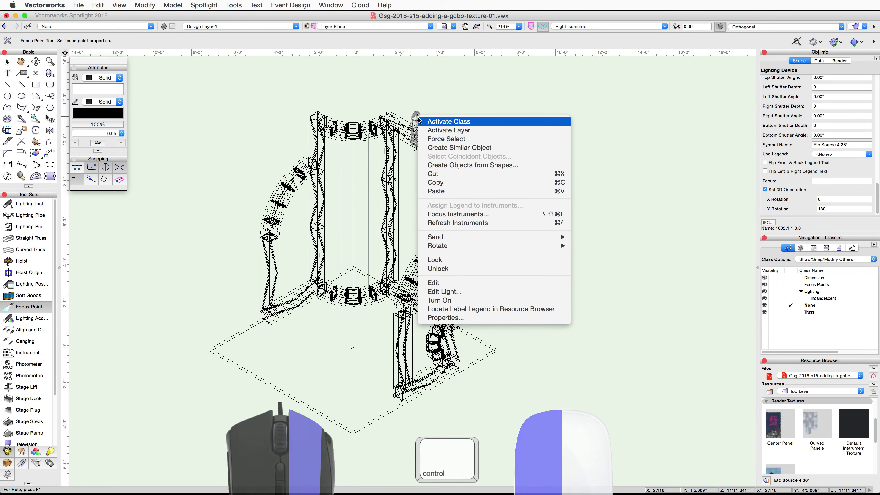
left_click(496, 214)
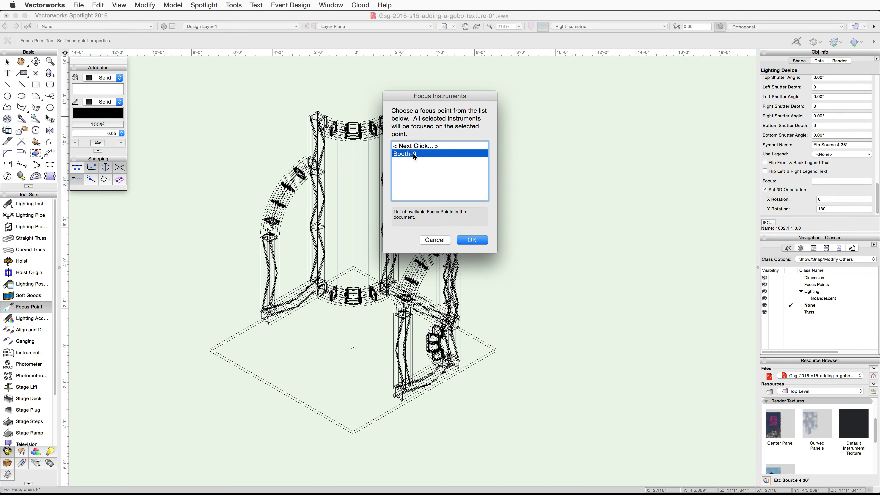
left_click(476, 241)
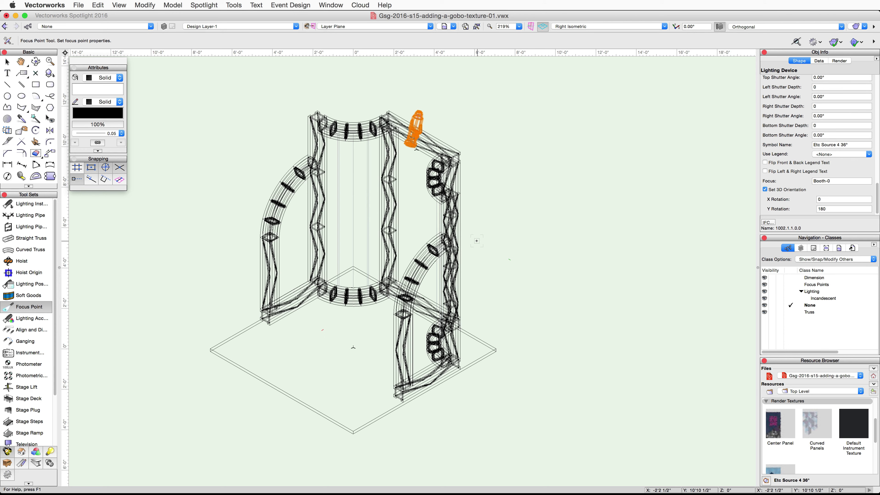
Create the gobo texture 'VW Gobo' using the imported VW logo.jpg image.
left_click(209, 6)
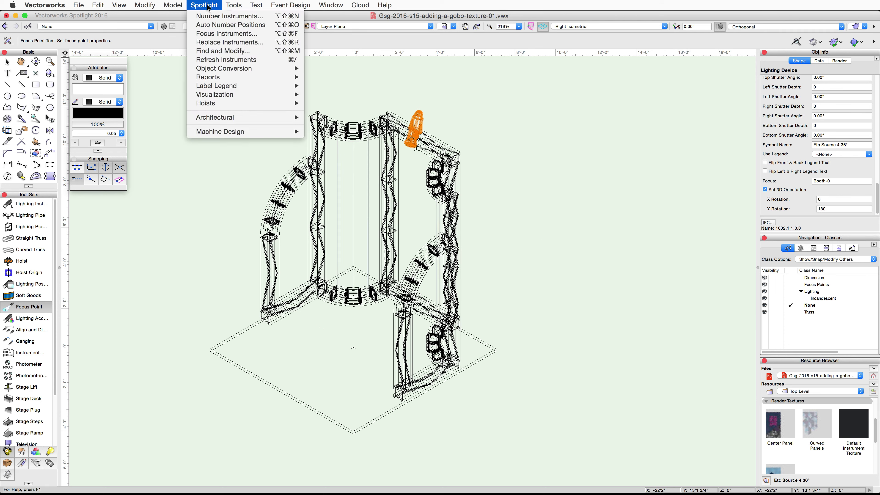
mouse_move(243, 95)
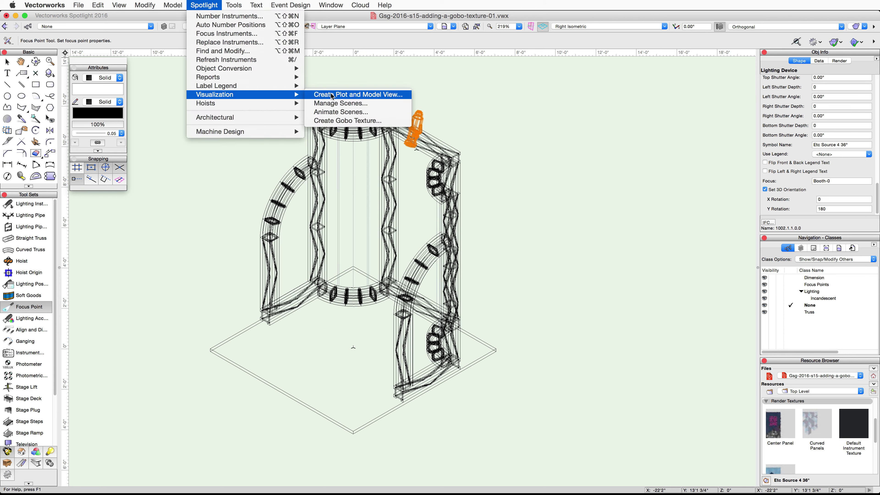
left_click(382, 122)
type("VW Gobo")
left_click(432, 153)
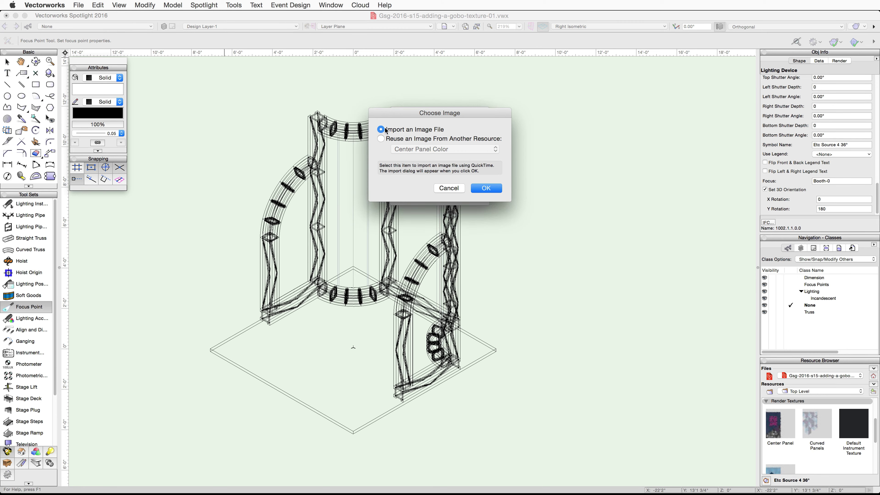
left_click(483, 188)
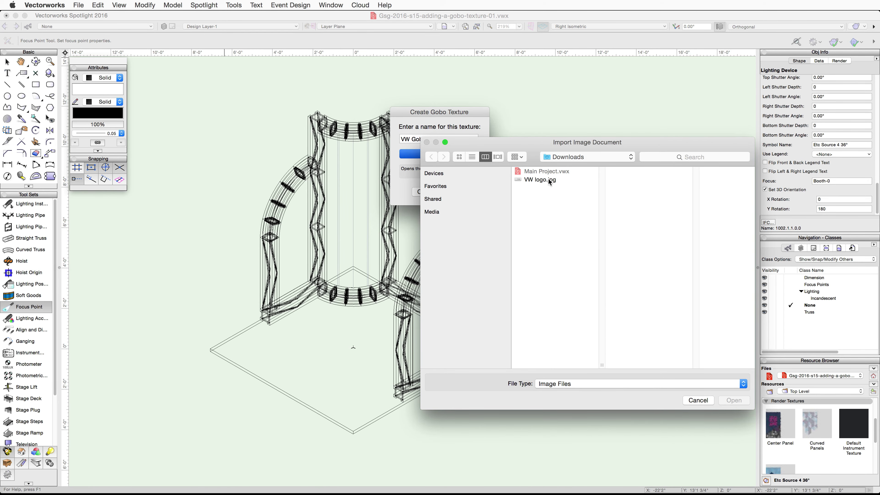
left_click(550, 180)
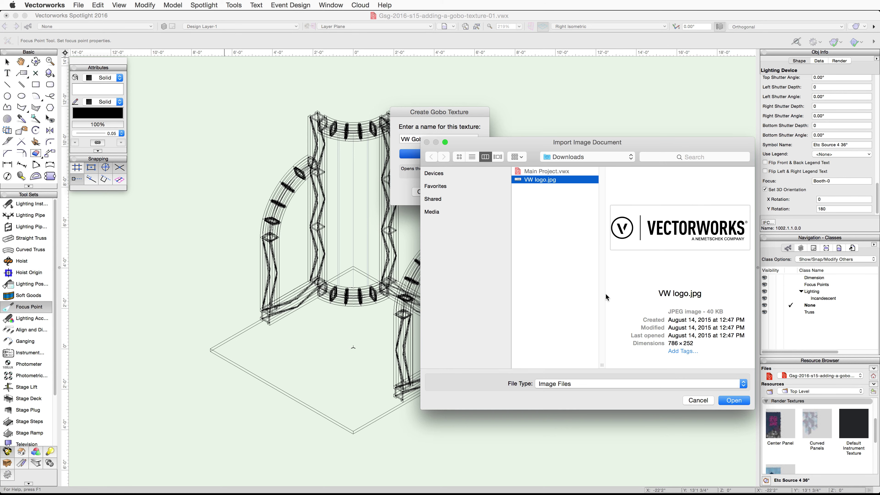
left_click(729, 401)
key("Return")
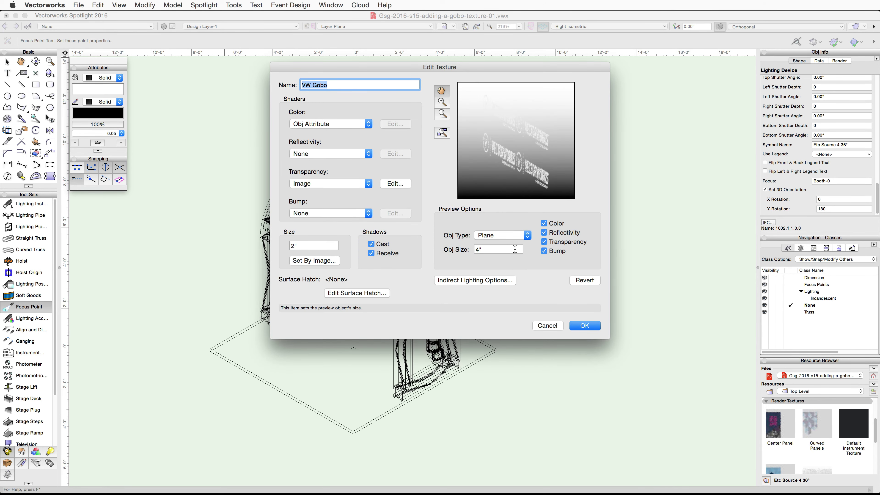
left_click(585, 325)
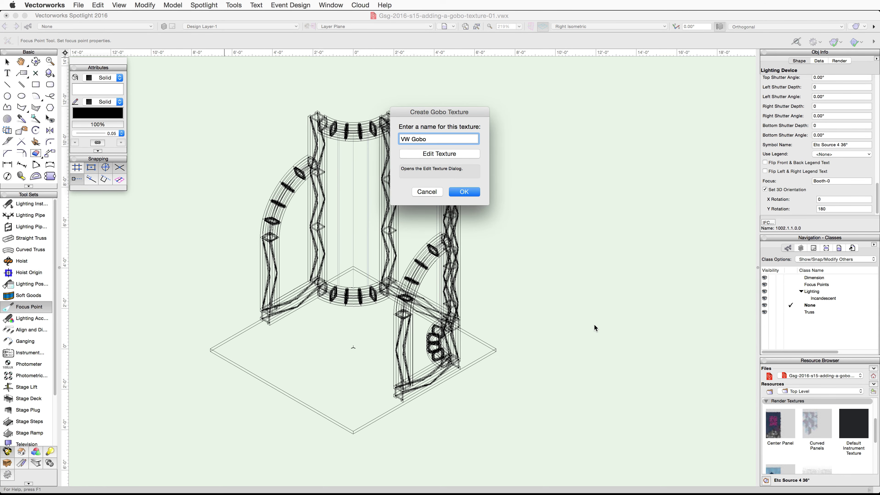
left_click(459, 191)
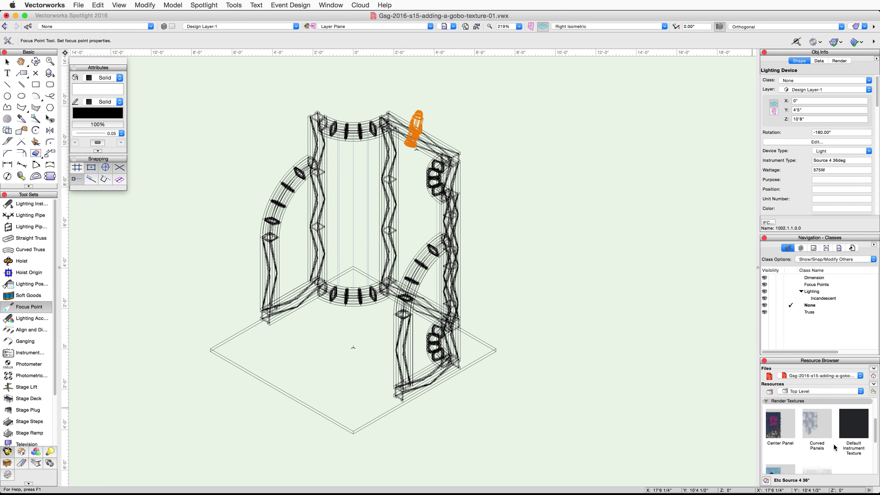
Assign the VW Gobo texture as Gobo 1 in the lighting device's Light Information settings.
scroll(838, 444, "down", 3)
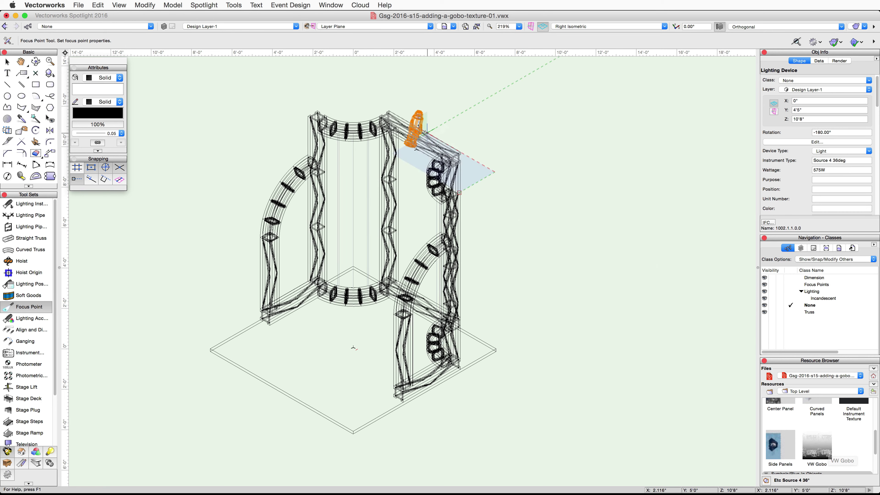
left_click(794, 142)
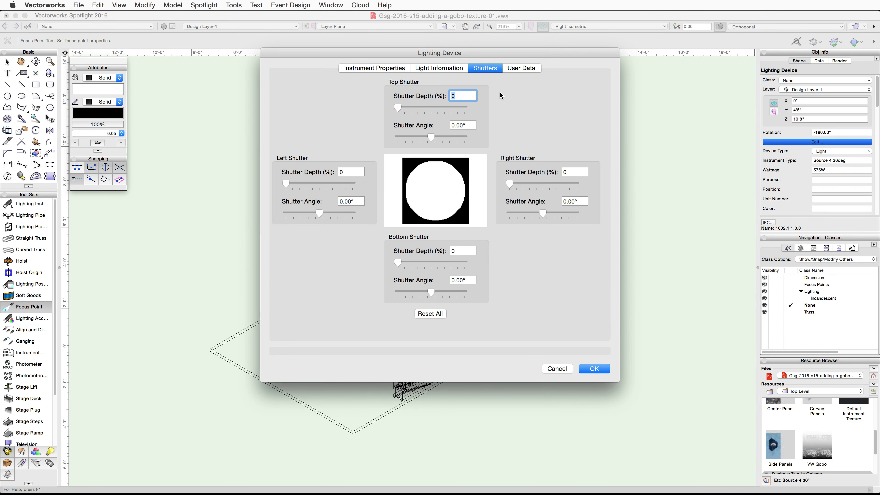
left_click(439, 67)
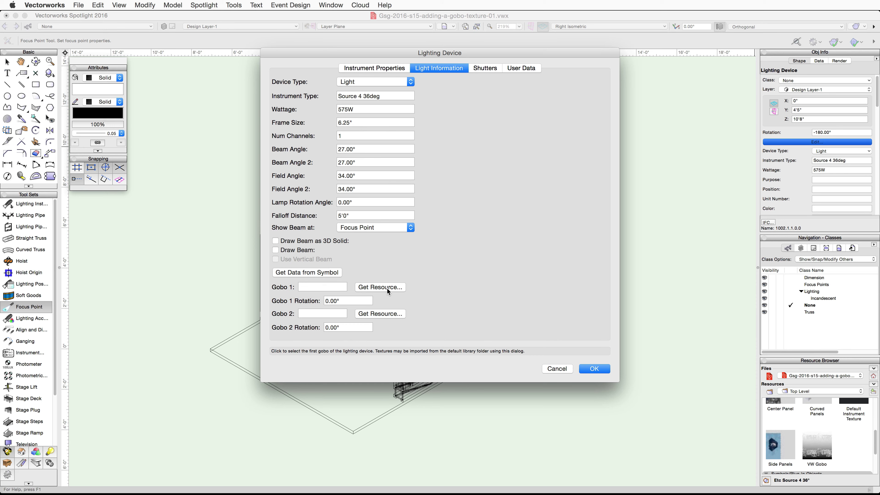
left_click(399, 287)
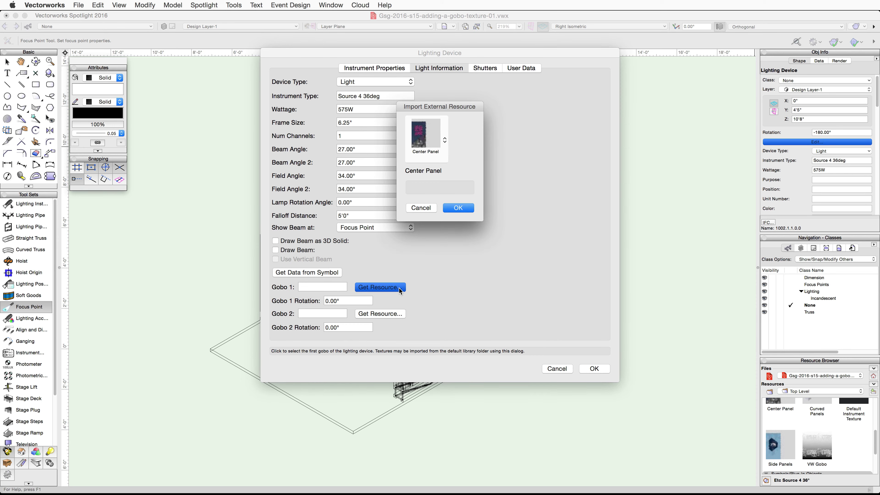
left_click(443, 143)
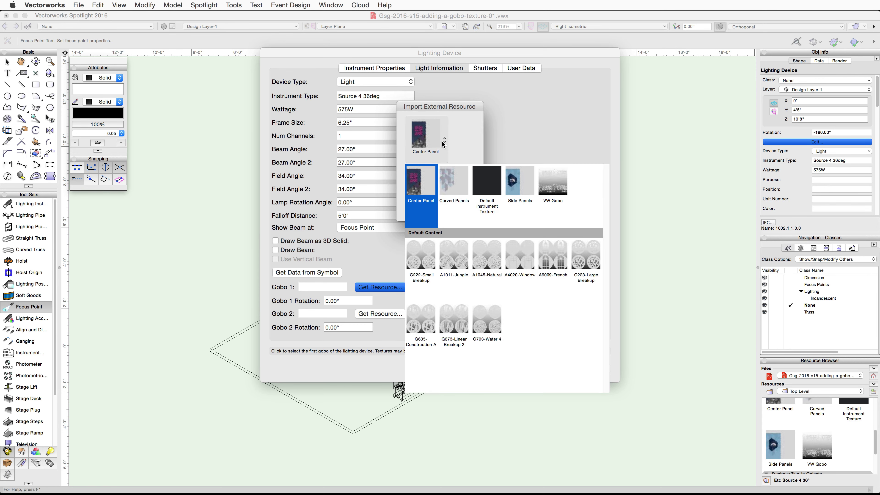
left_click(547, 191)
left_click(457, 208)
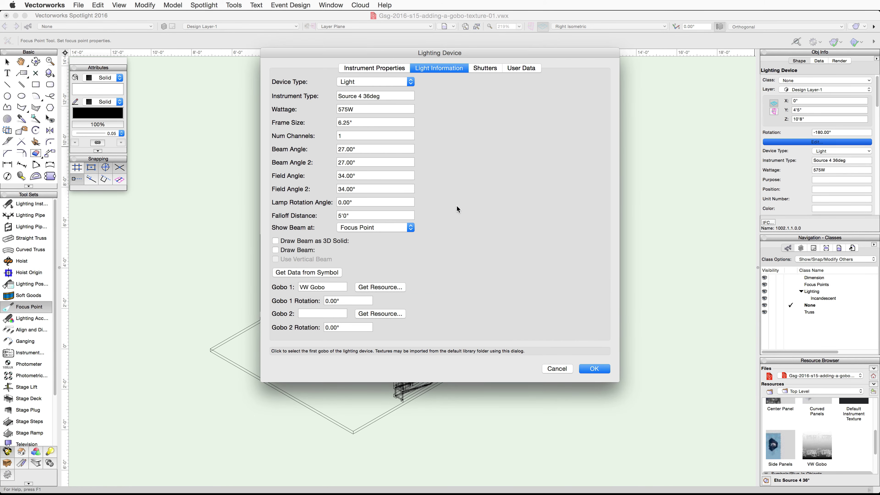
left_click(596, 368)
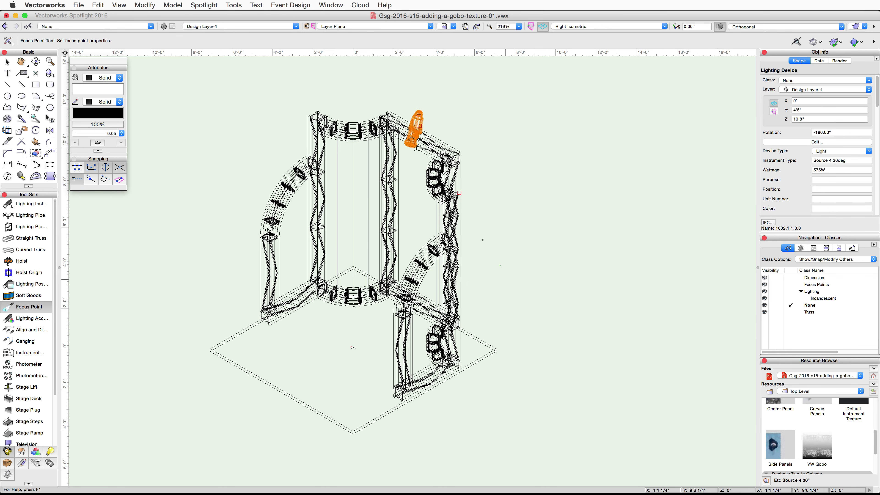
Turn the lighting device on and render the booth in a lit render mode.
right_click(418, 118)
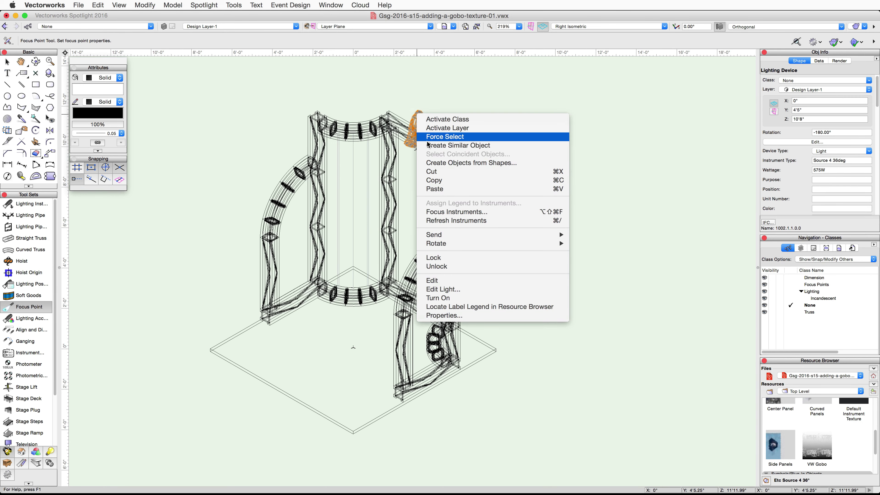
left_click(475, 299)
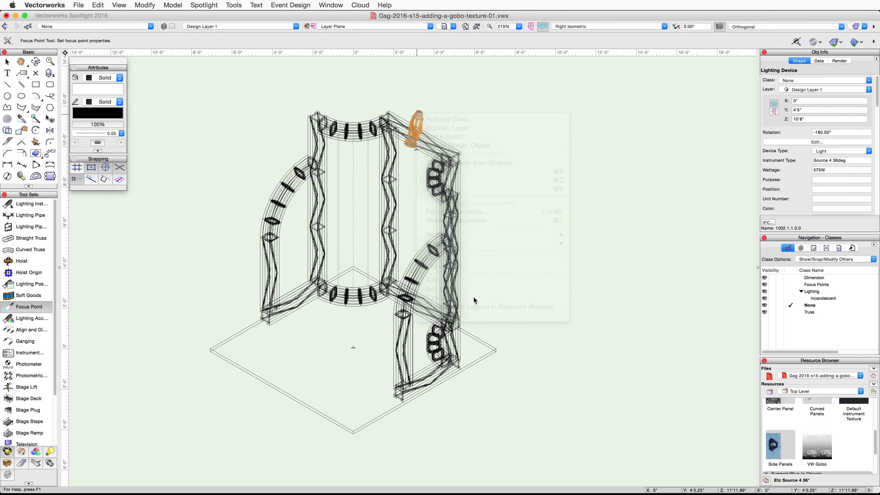
left_click(858, 25)
left_click(805, 117)
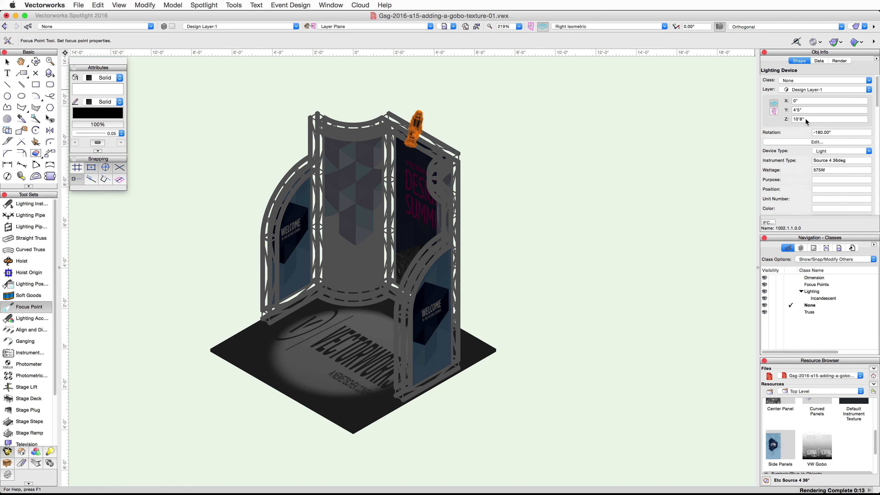
Return to the Top/Plan view and select every object in the drawing.
left_click(664, 26)
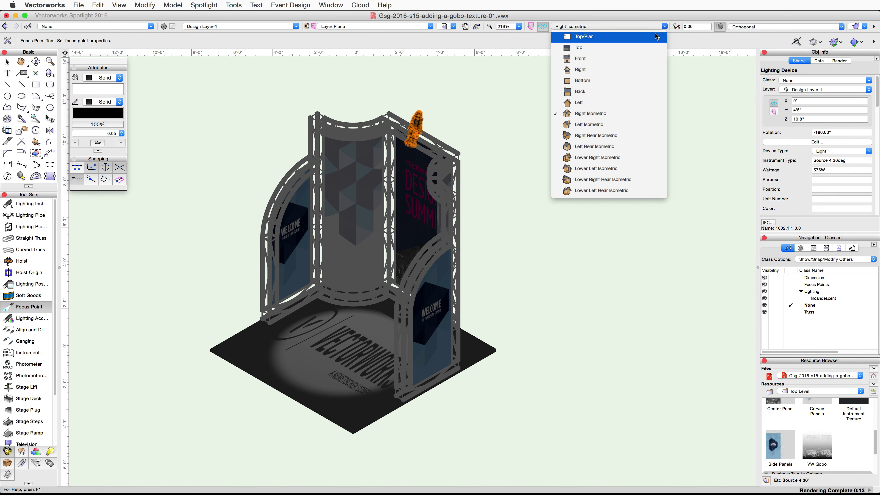
left_click(655, 37)
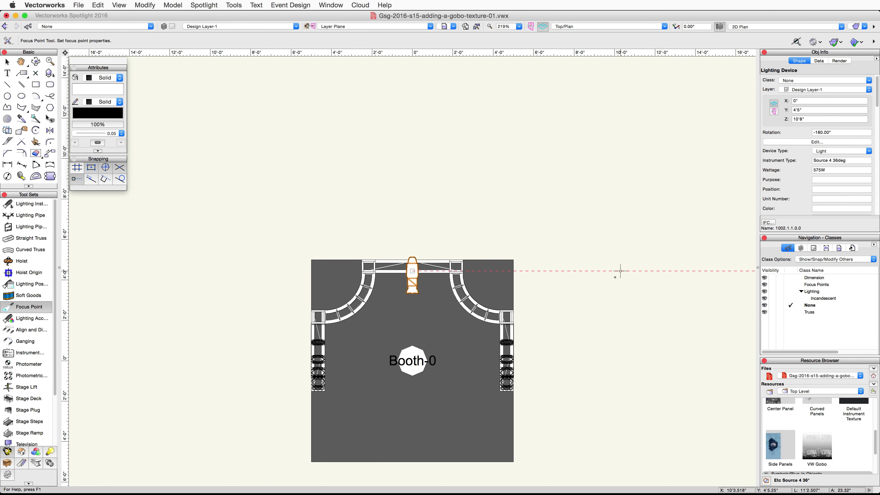
left_click(97, 5)
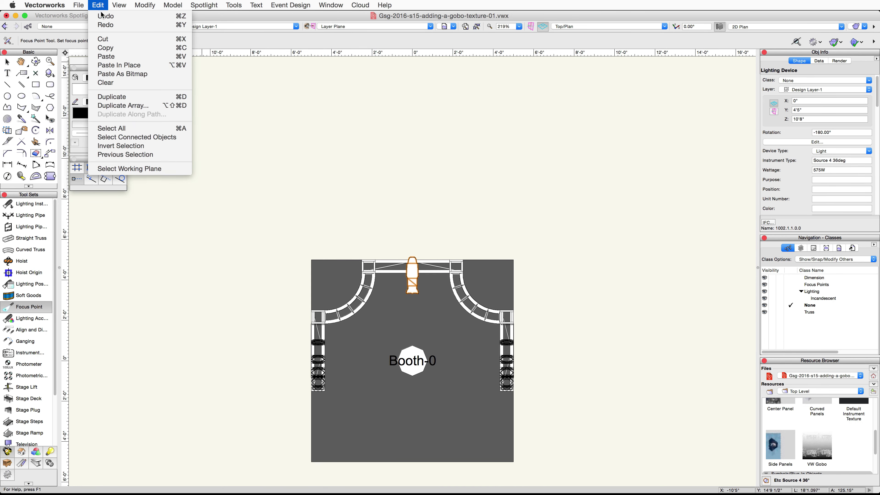
left_click(156, 129)
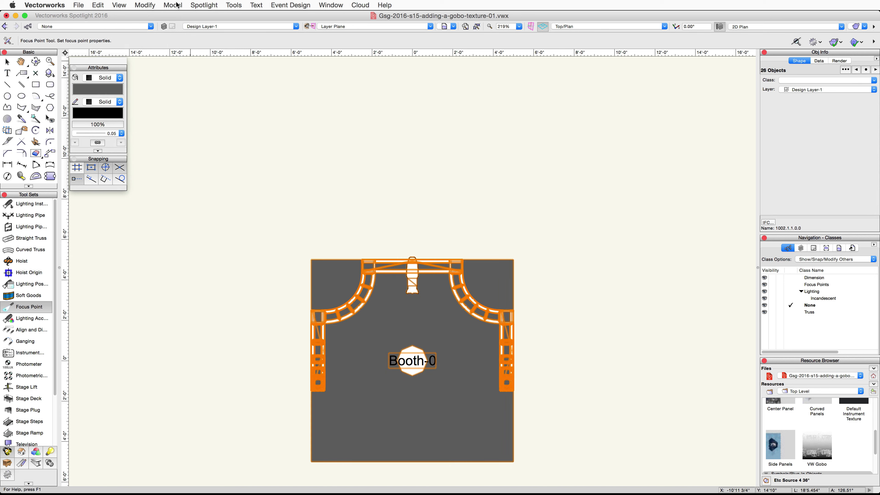
Create a symbol named Booth from the selected objects.
left_click(151, 6)
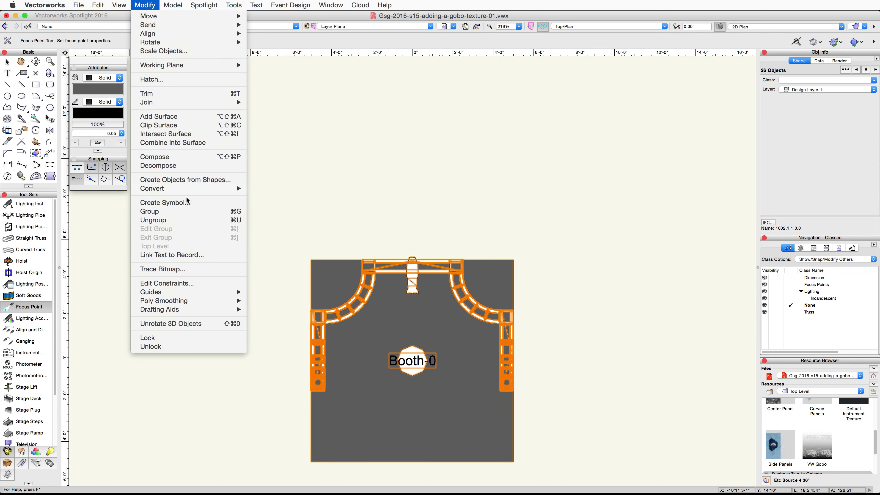
left_click(163, 203)
type("Booth")
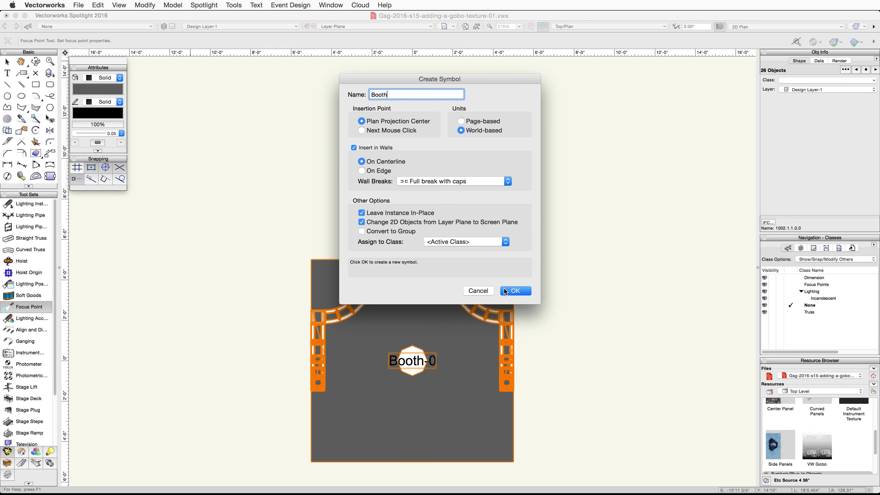
left_click(507, 290)
left_click(533, 293)
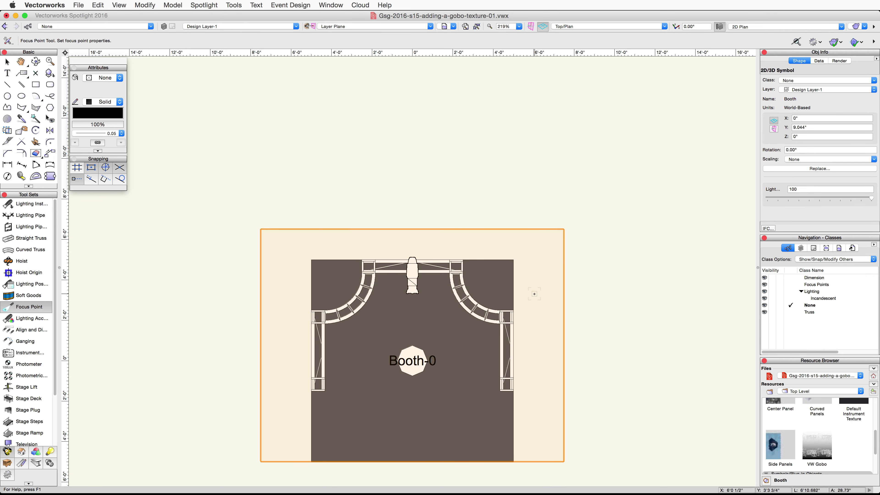
middle_click_drag(586, 408, 585, 298)
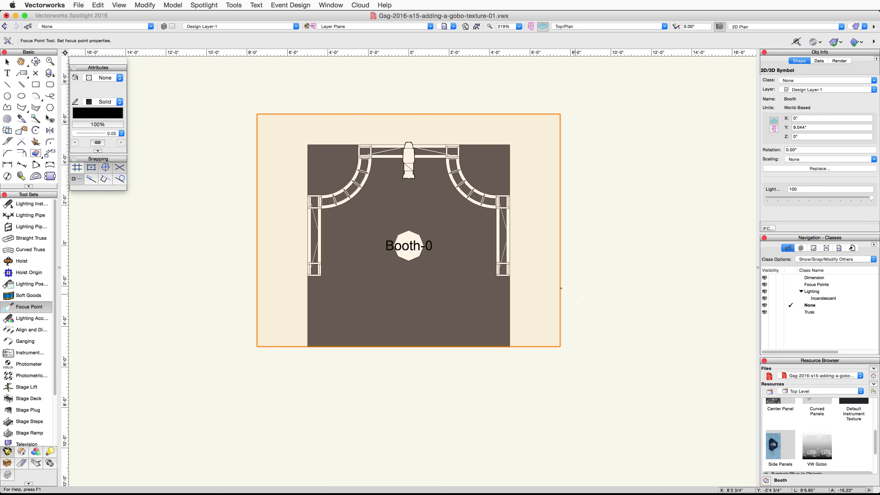
Open Main Project.vwx from the Downloads folder.
left_click(78, 5)
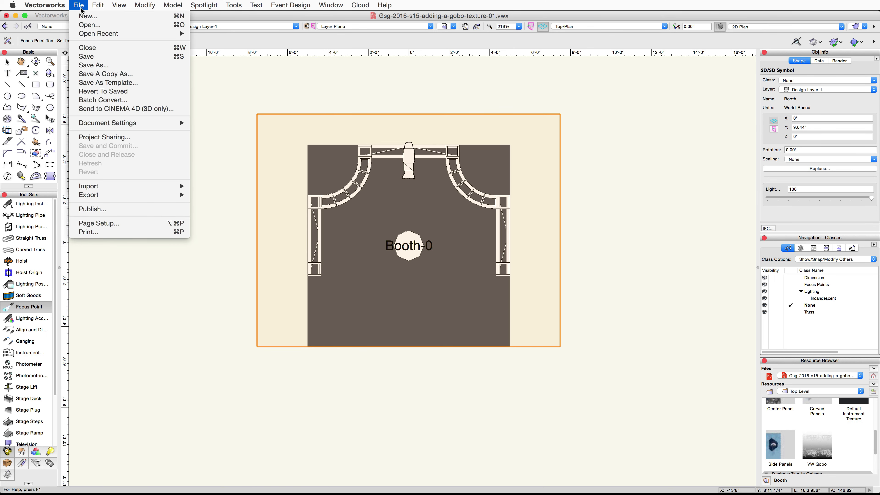
left_click(95, 24)
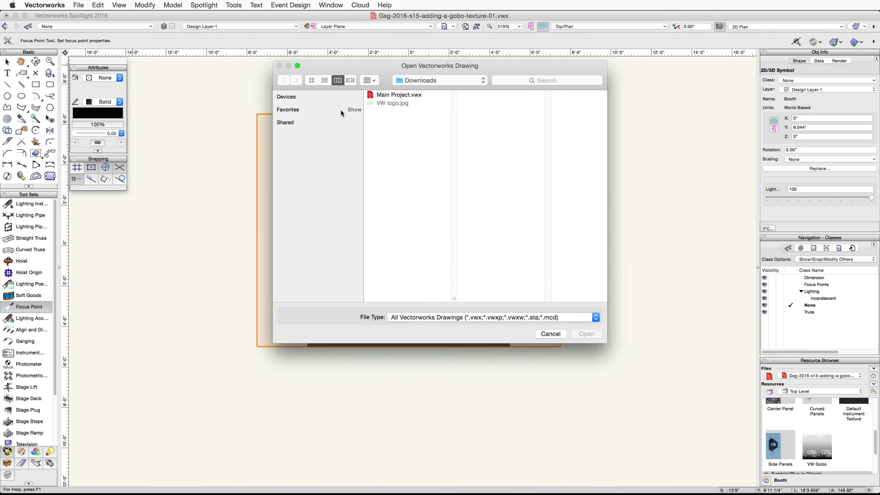
left_click(418, 94)
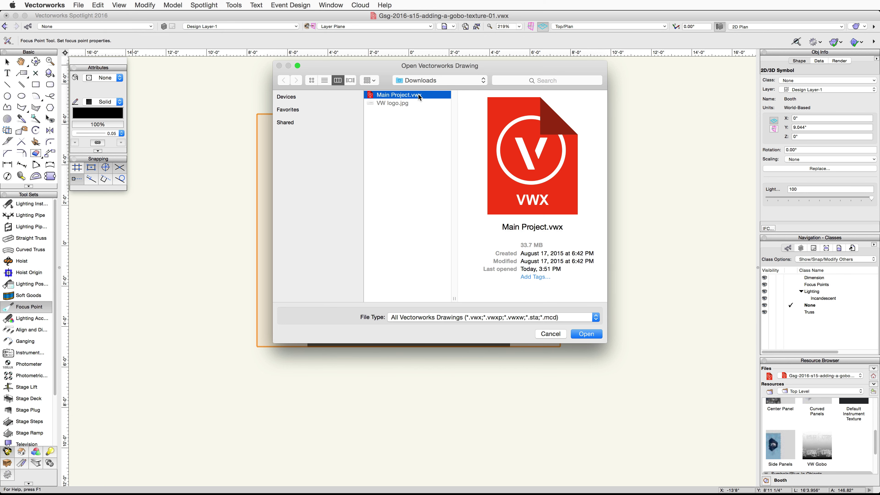
left_click(587, 334)
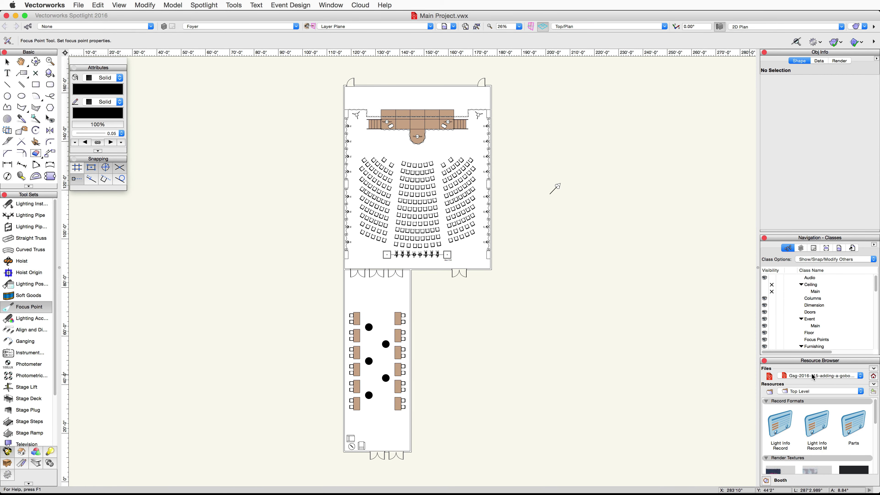
Import the Booth symbol via the Resource Browser, skipping the duplicate Default Instrument Texture.
left_click(862, 377)
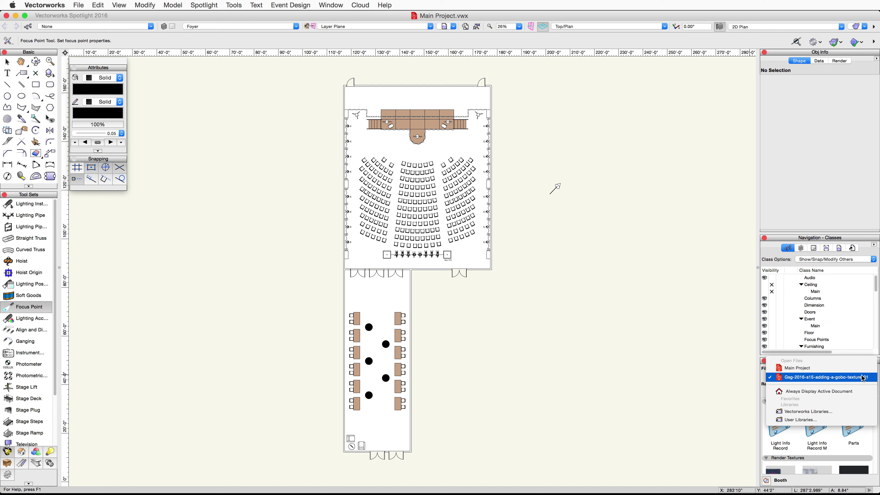
left_click(825, 377)
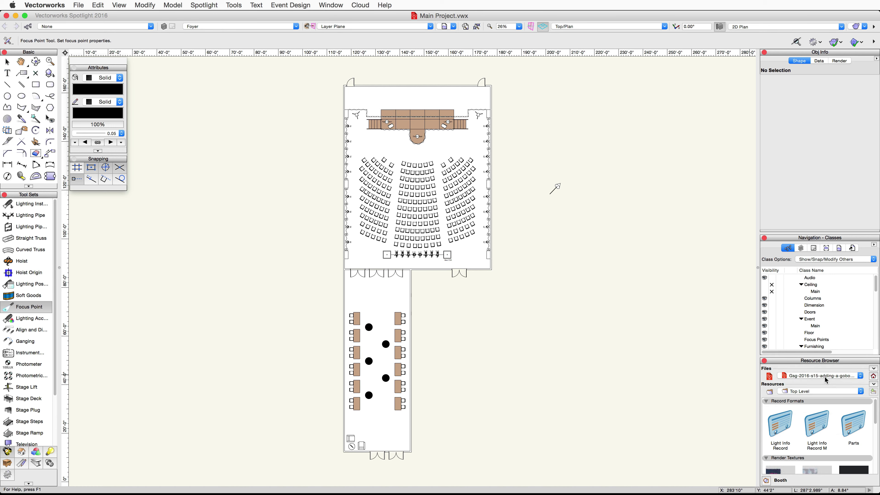
left_click_drag(874, 411, 875, 458)
left_click(781, 449)
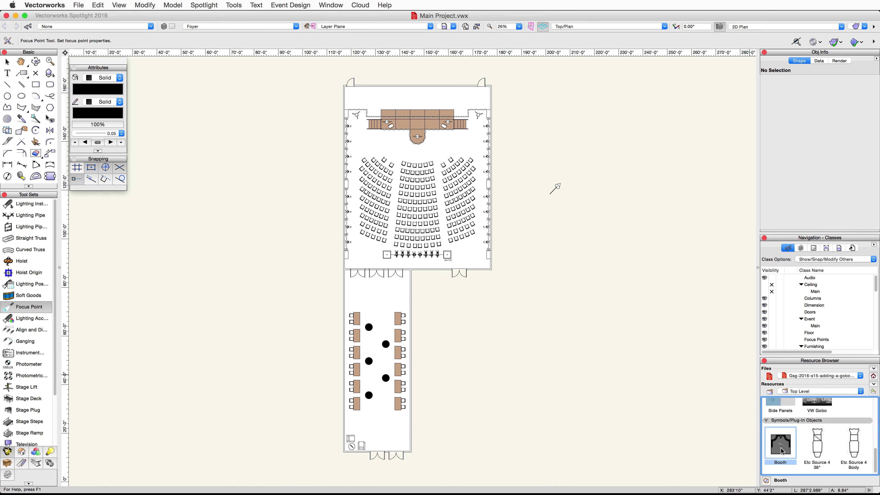
right_click(781, 441)
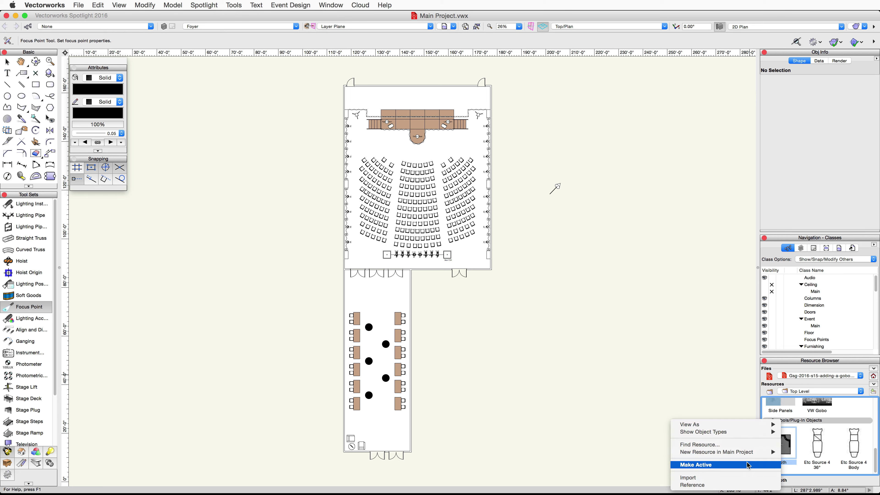
left_click(734, 477)
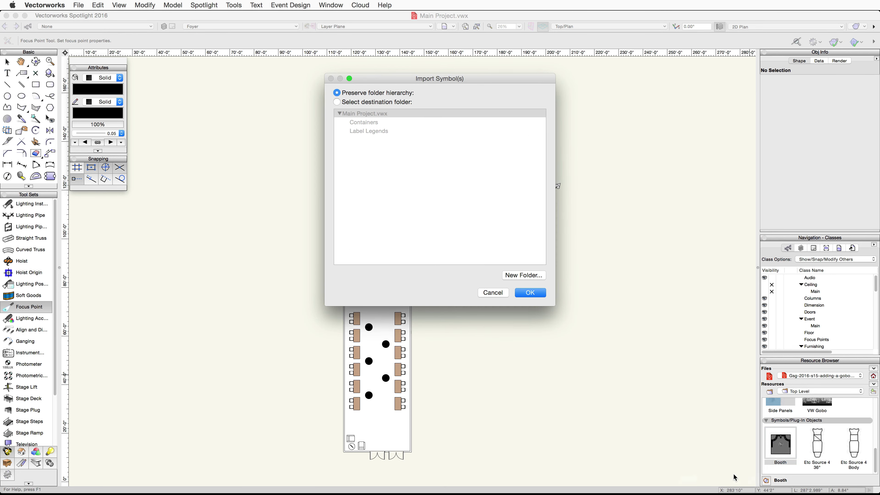
left_click(528, 293)
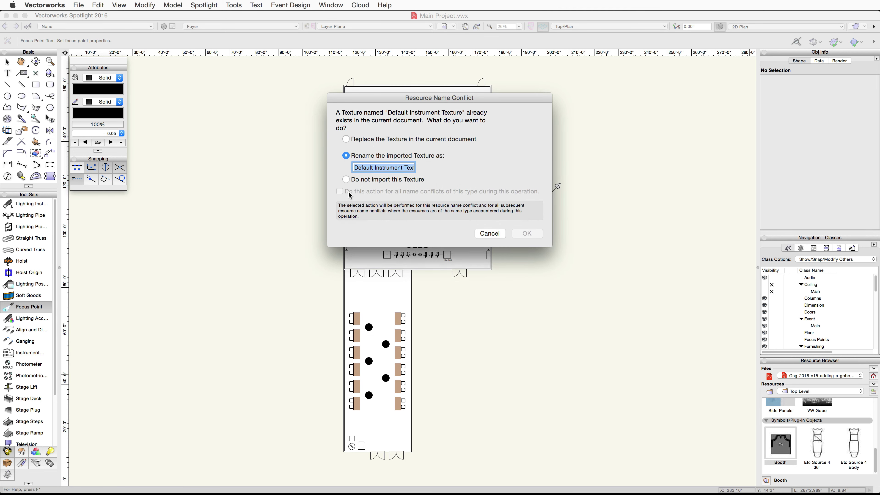
left_click(346, 179)
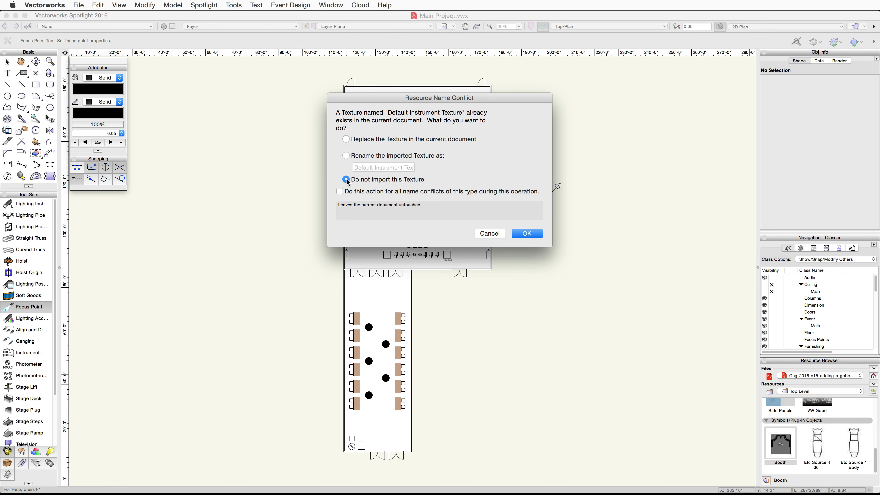
left_click(527, 233)
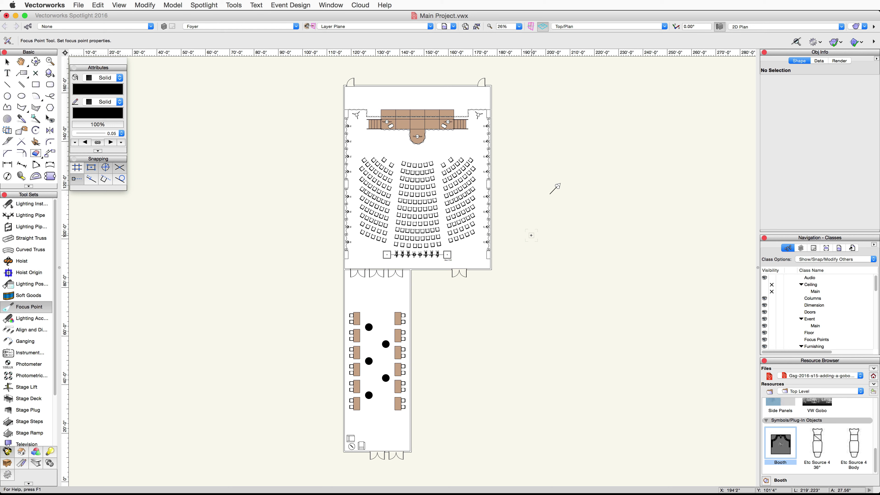
Show the Main Project's resources in the Resource Browser and return to selection mode.
left_click(873, 376)
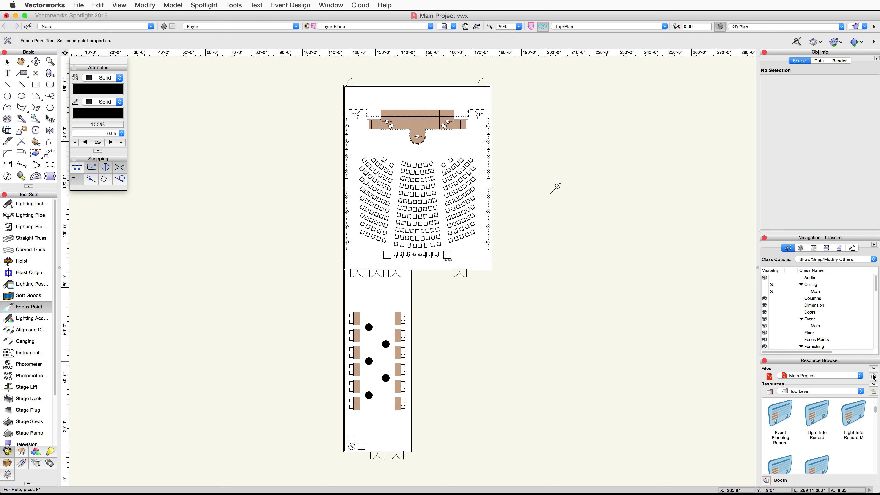
left_click_drag(876, 410, 873, 449)
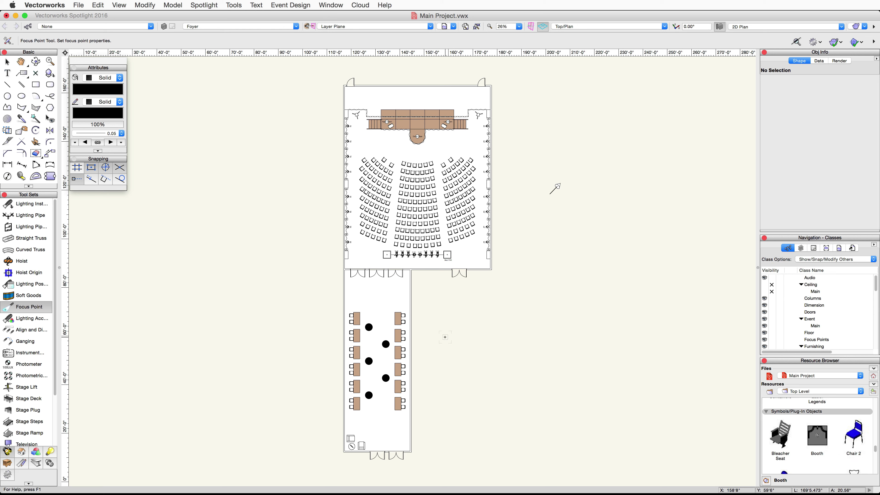
key("x")
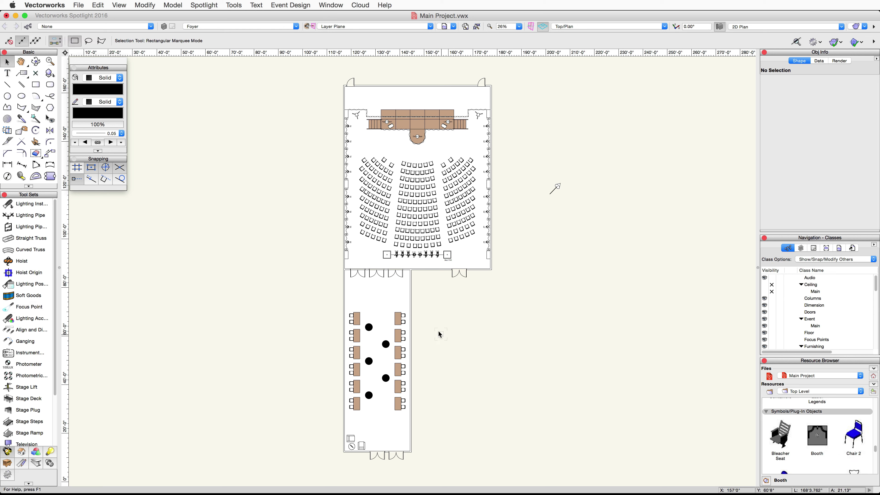
scroll(384, 268, "up", 1)
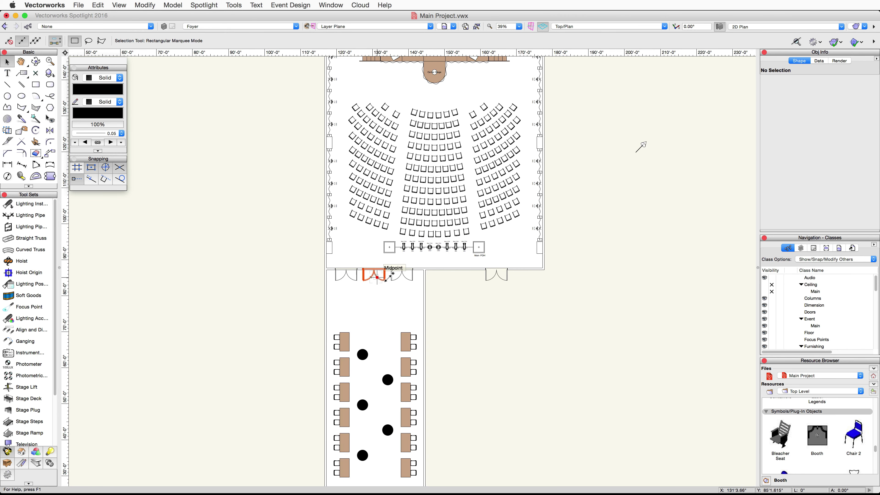
Select both foyer double doors, turn off Show 3D Open and set their Angle to 0.
left_click(395, 278)
left_click(396, 277, "shift")
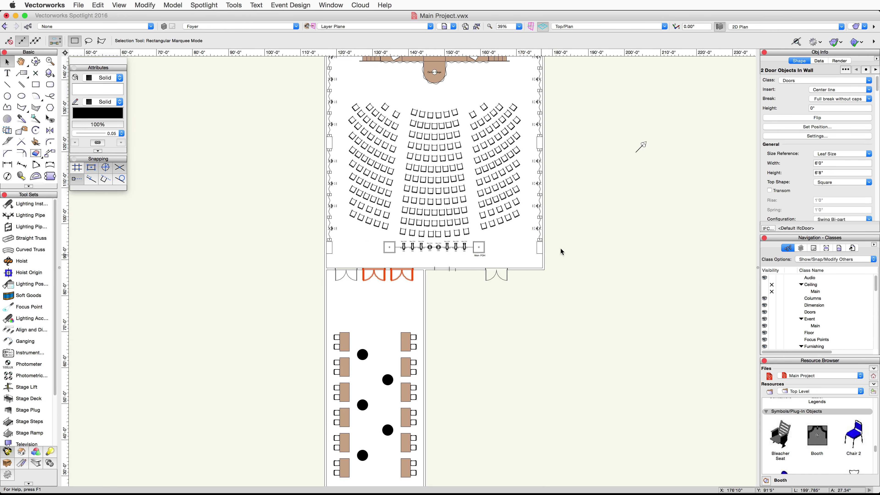
scroll(804, 120, "down", 10)
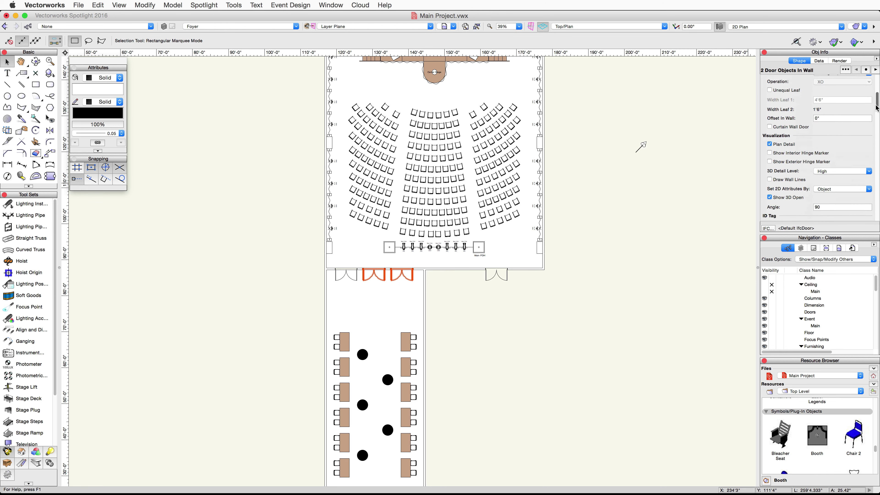
left_click(769, 128)
left_click(828, 138)
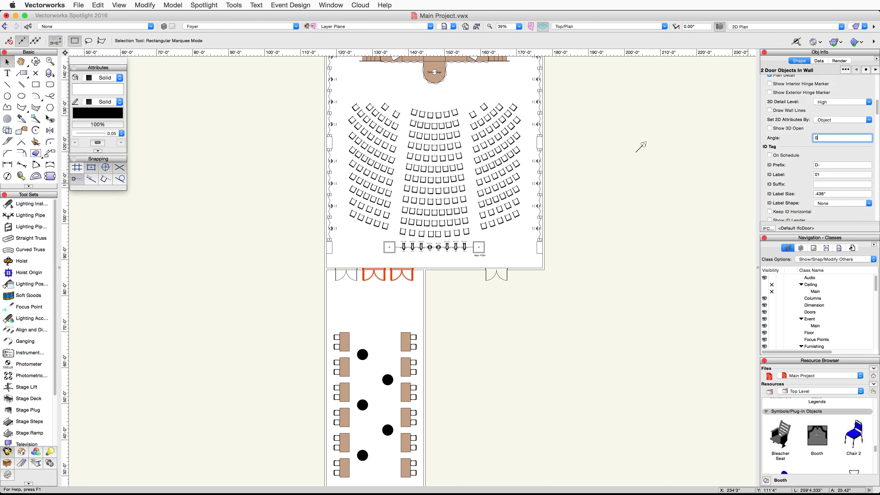
type("0")
key("Return")
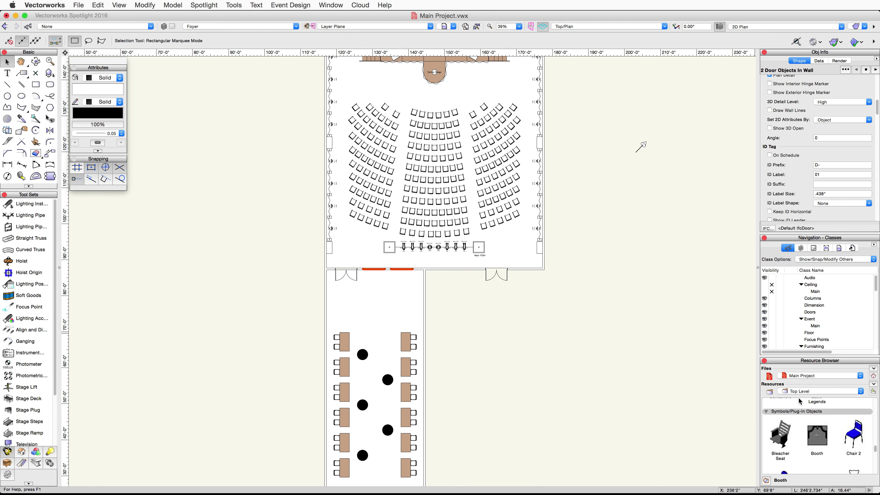
Place the Booth symbol in the foyer just below the doors.
double_click(817, 435)
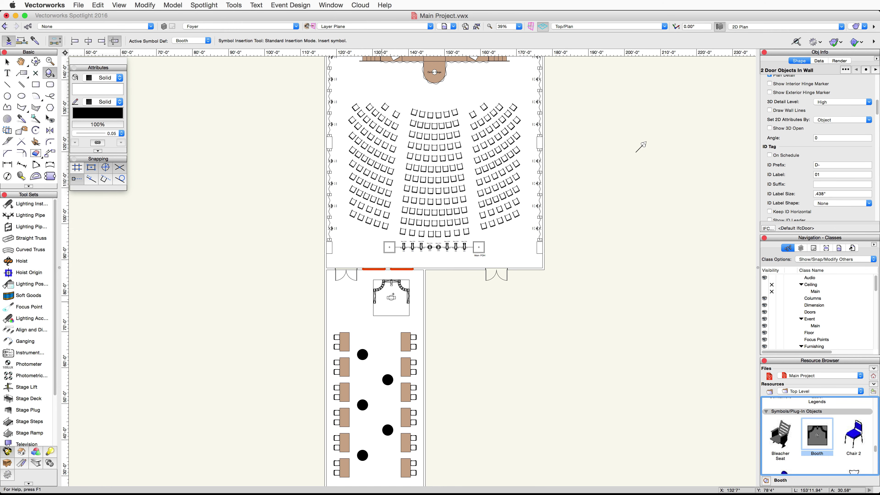
scroll(385, 291, "up", 3)
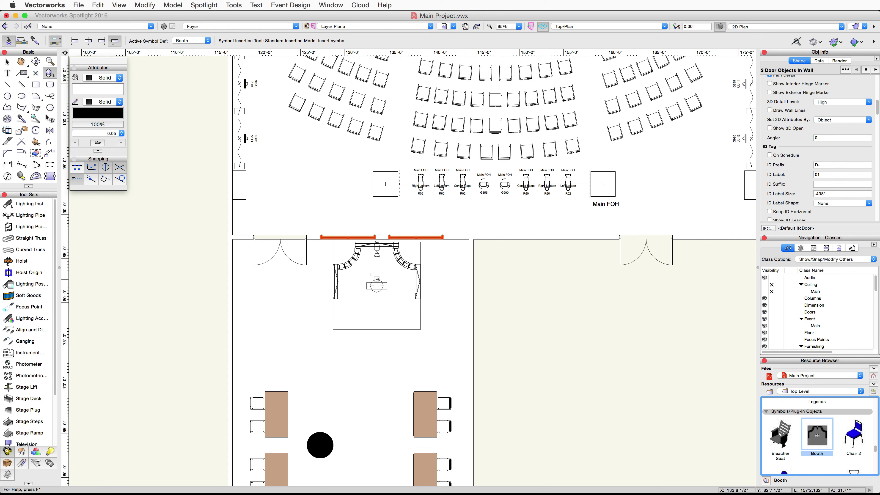
left_click(382, 280)
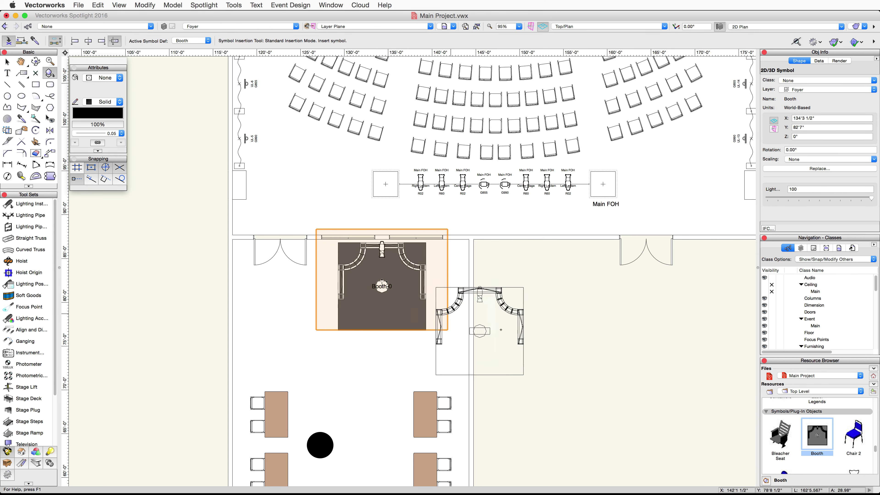
Switch to the Left Isometric view with a shaded render mode.
left_click(662, 26)
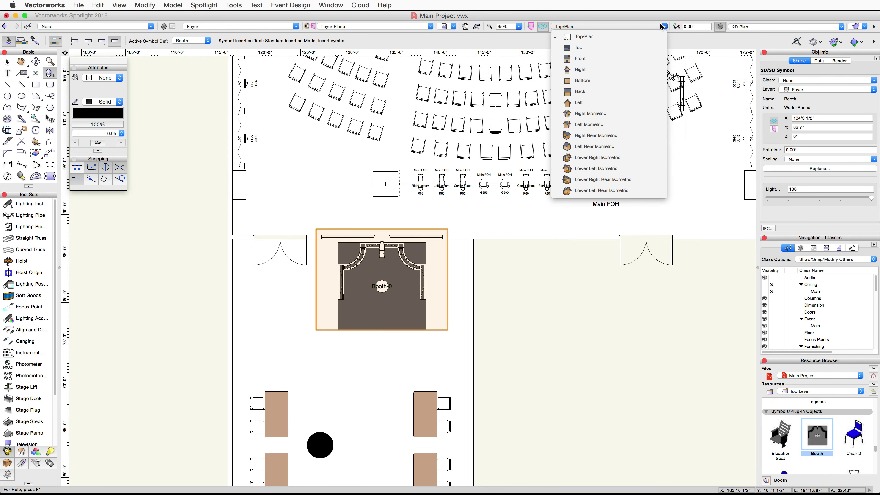
left_click(639, 124)
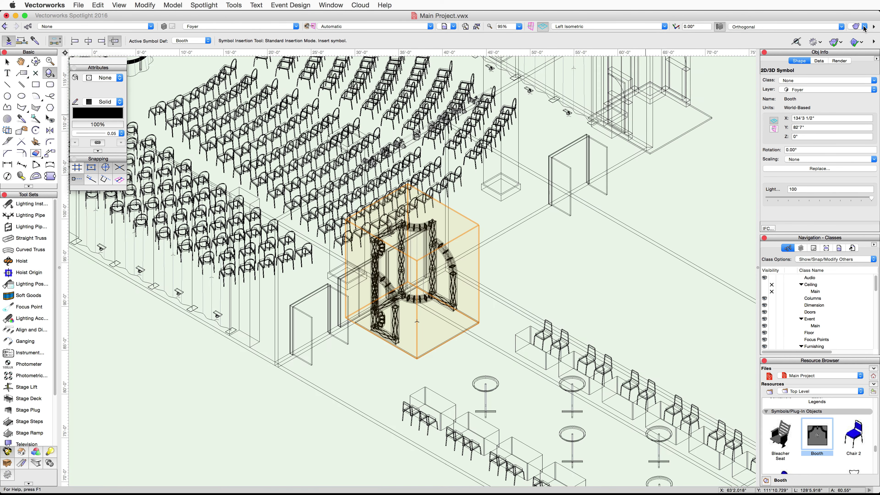
left_click(864, 28)
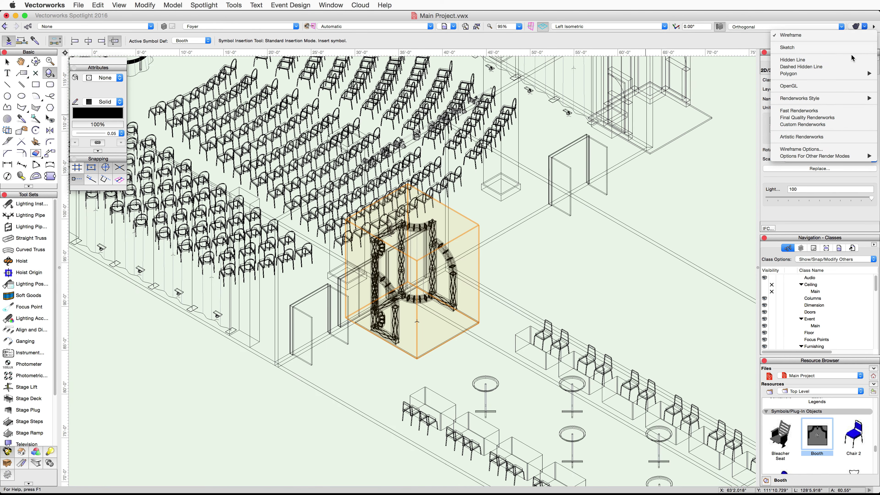
left_click(766, 86)
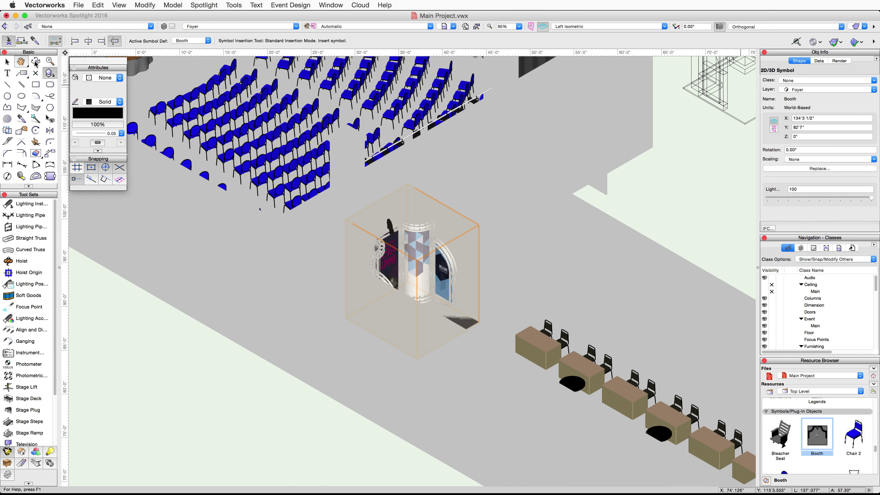
left_click(36, 61)
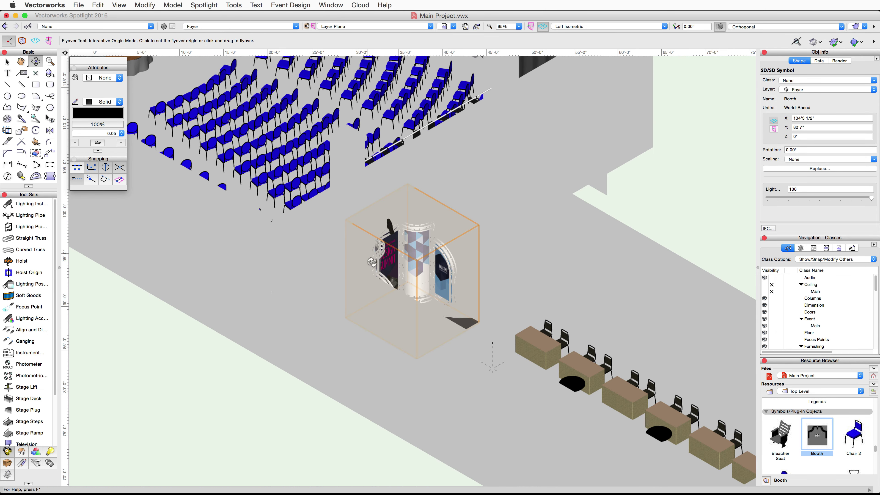
Orbit and zoom in close on the booth, then set its Z elevation to 2".
left_click_drag(472, 318, 457, 312)
scroll(450, 305, "up", 4)
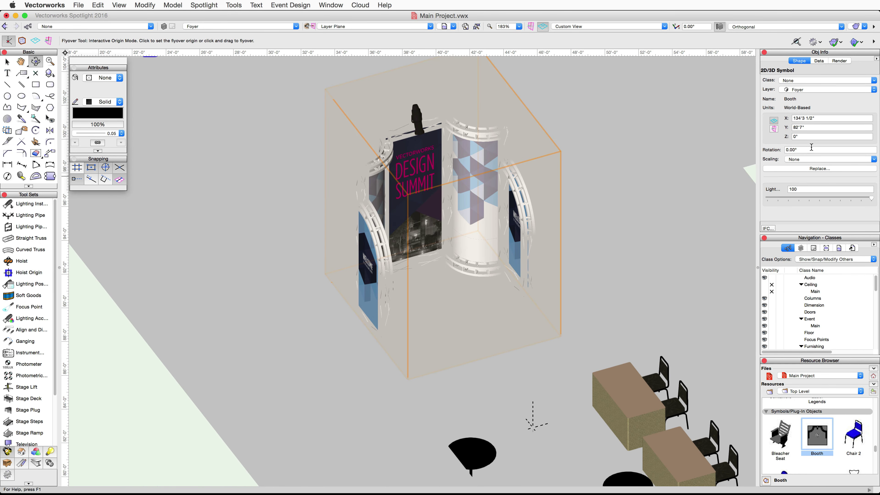
left_click(818, 136)
key("Return")
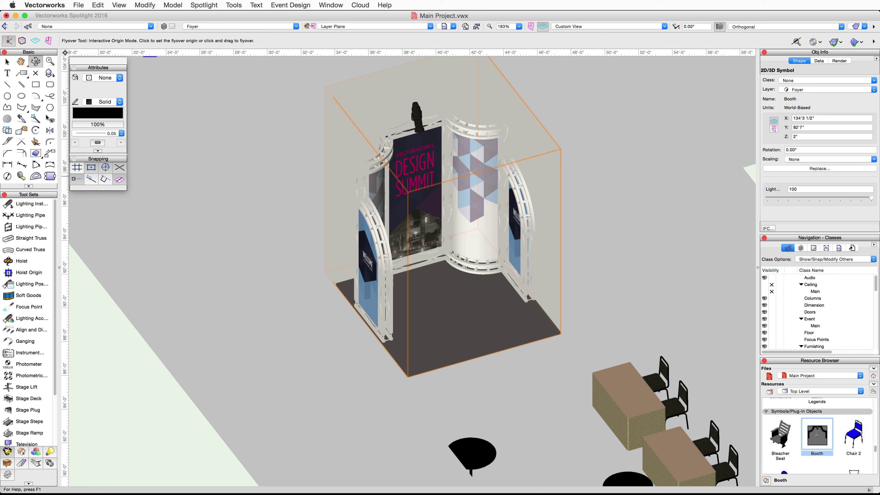
Convert the Booth symbol to a group with Don't convert sub-objects to groups selected.
left_click(145, 5)
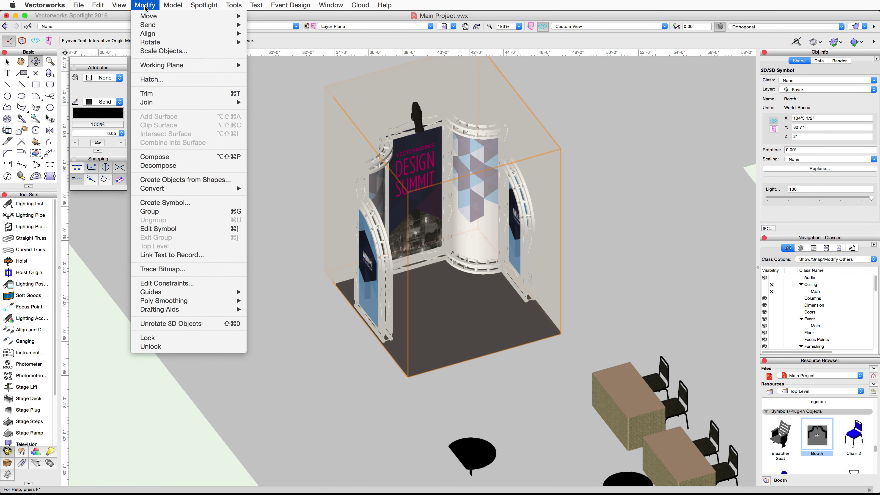
mouse_move(184, 189)
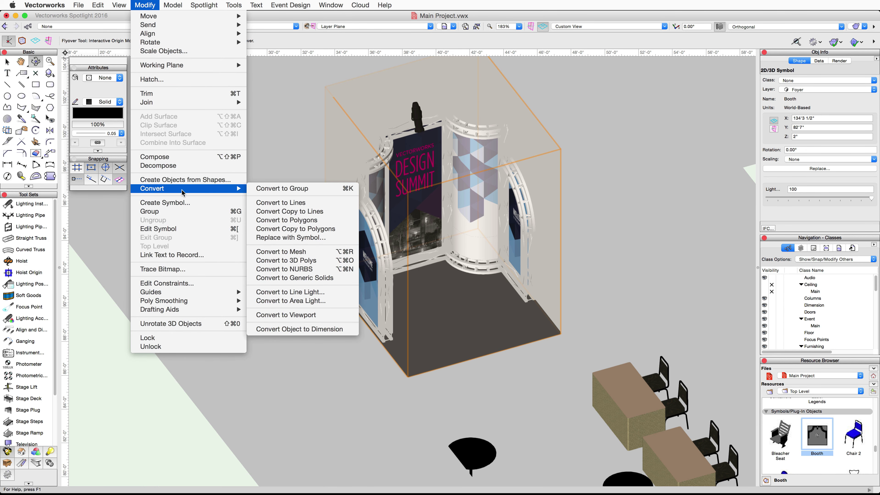
left_click(323, 191)
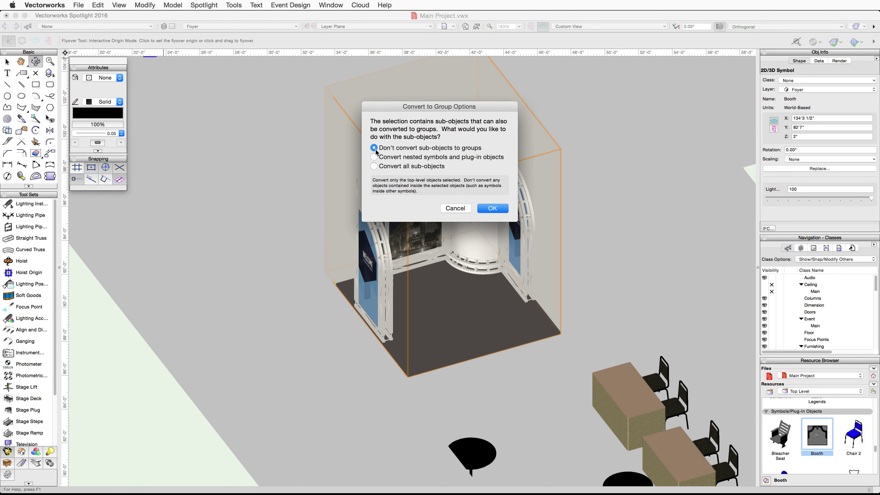
left_click(374, 157)
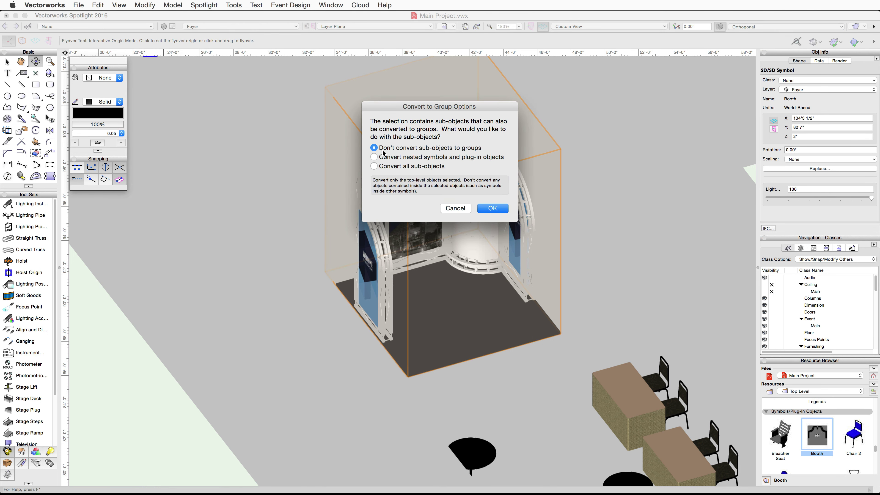
left_click(492, 209)
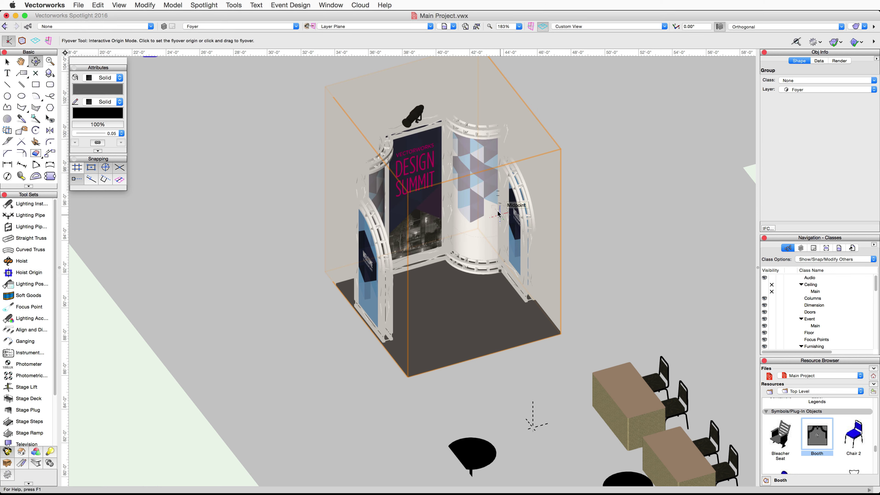
Inside the booth group, focus its lighting instrument on the Booth-1 focus point.
key("x")
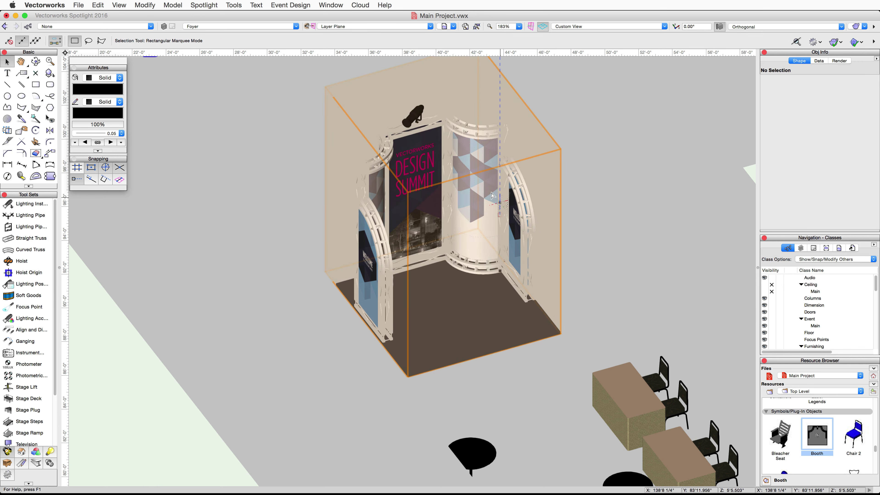
double_click(492, 193)
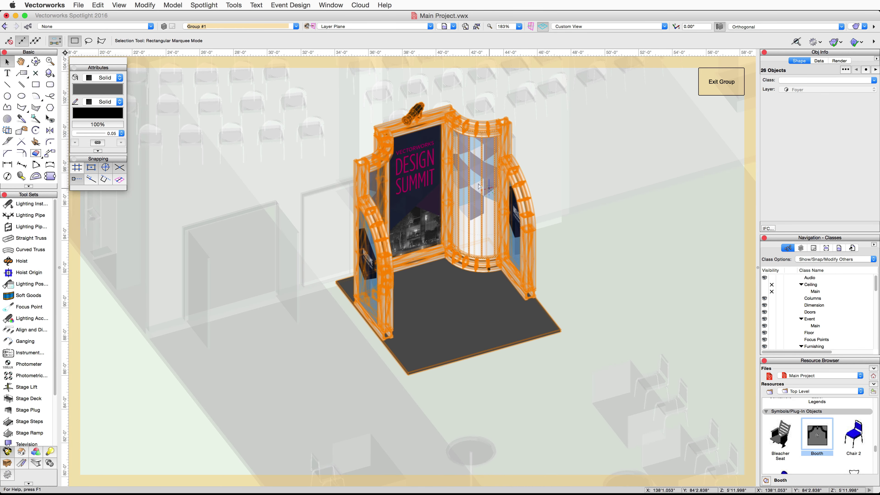
right_click(415, 110)
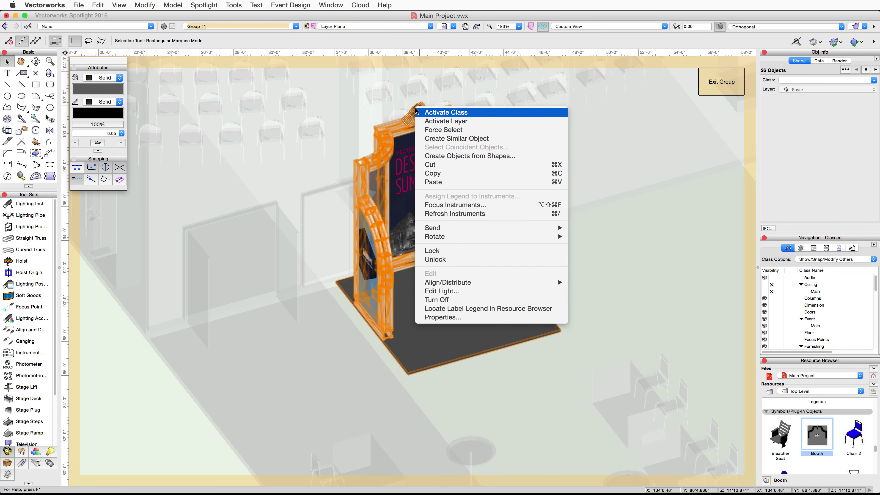
left_click(492, 207)
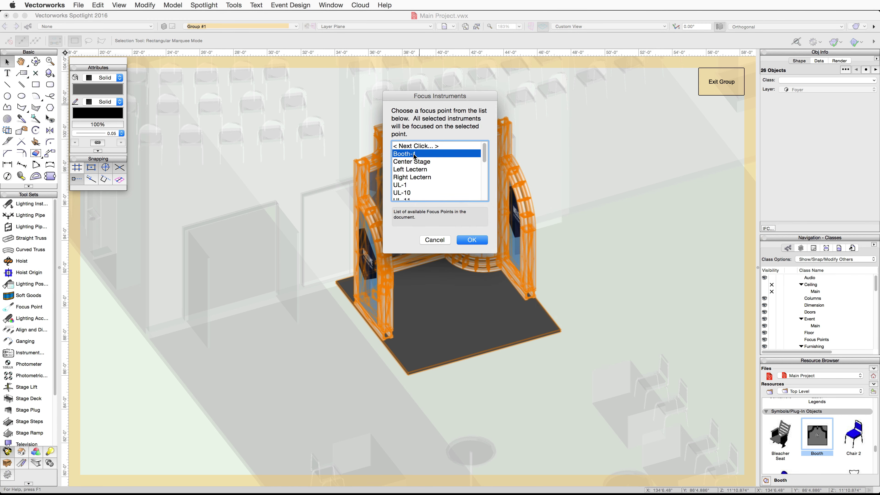
left_click(467, 240)
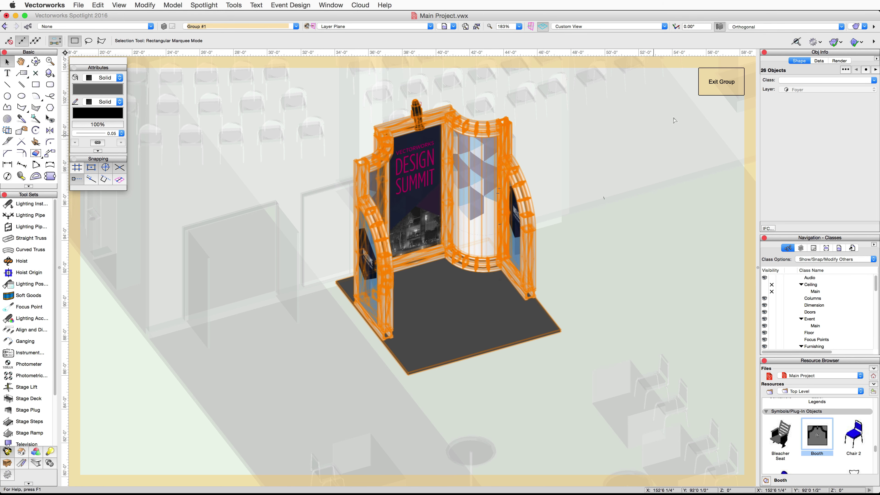
Exit the group and render the scene in Final Quality Renderworks.
left_click(710, 89)
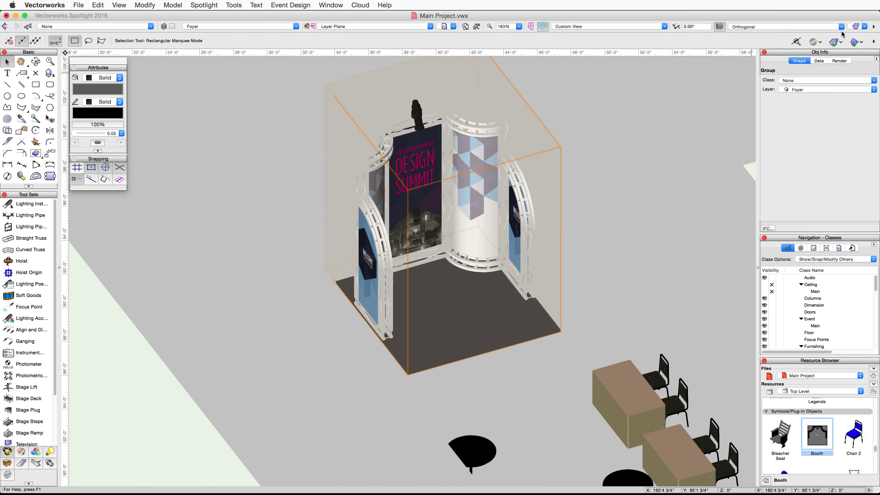
left_click(857, 26)
left_click(829, 118)
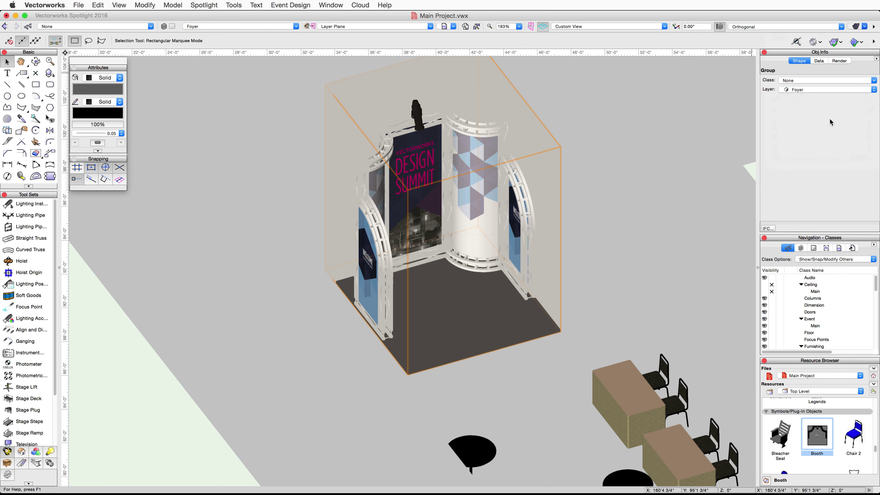